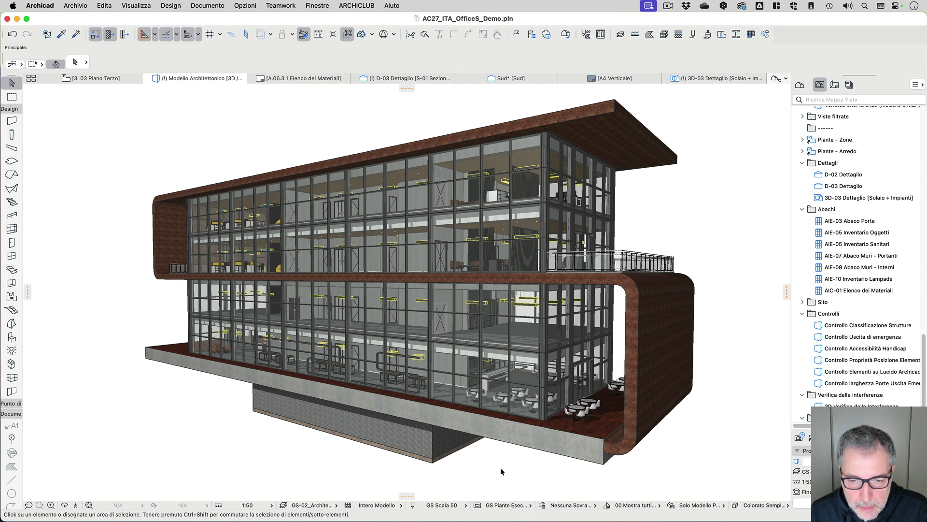
- Create a new graphic override combination named "Controllo Porte Uscita di Emergenza"
left_click(542, 505)
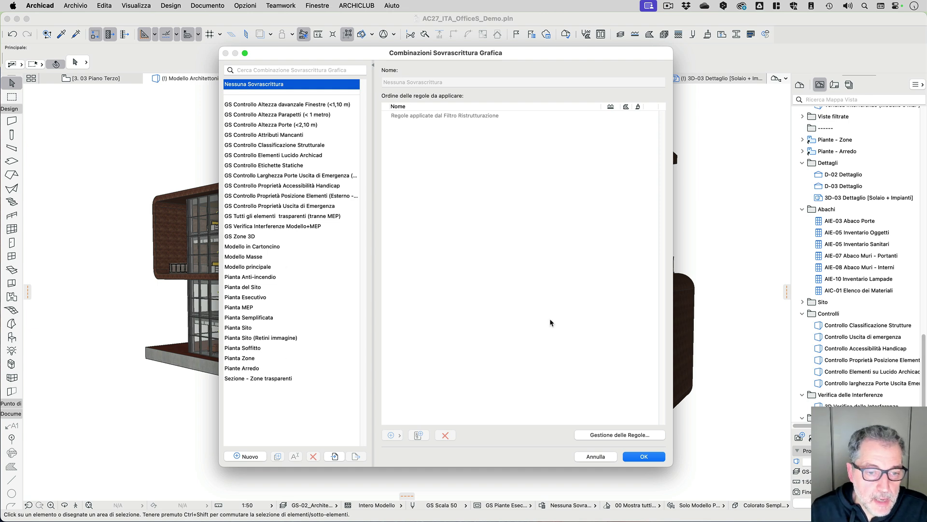
left_click(239, 457)
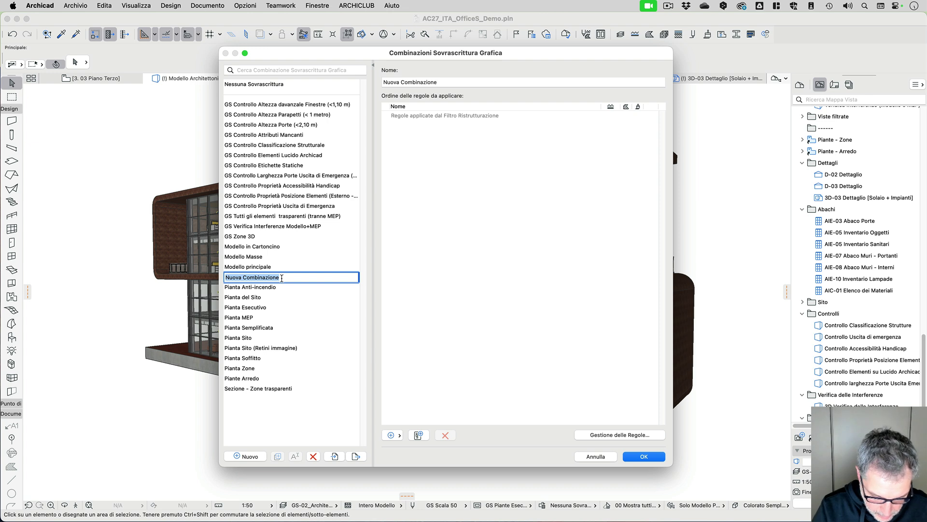
type("Controllo Porte Uscita di")
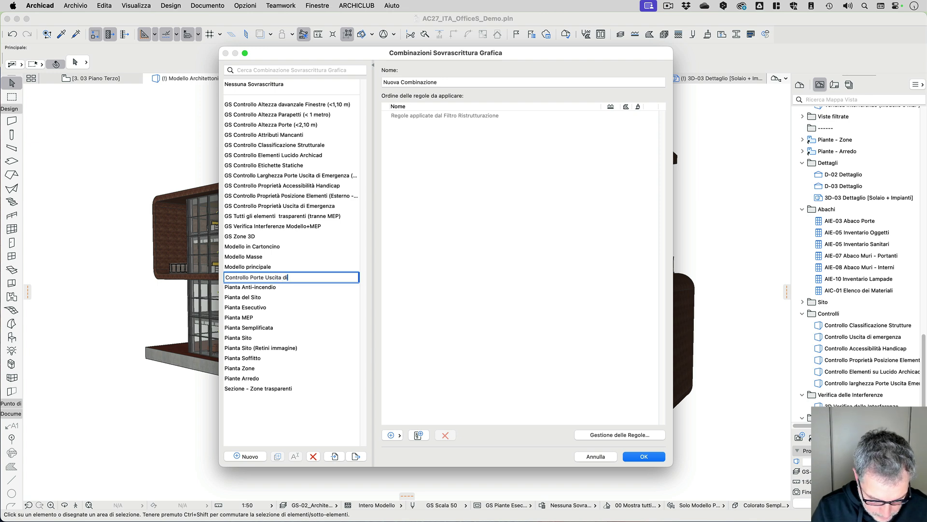
type(" Emergenza")
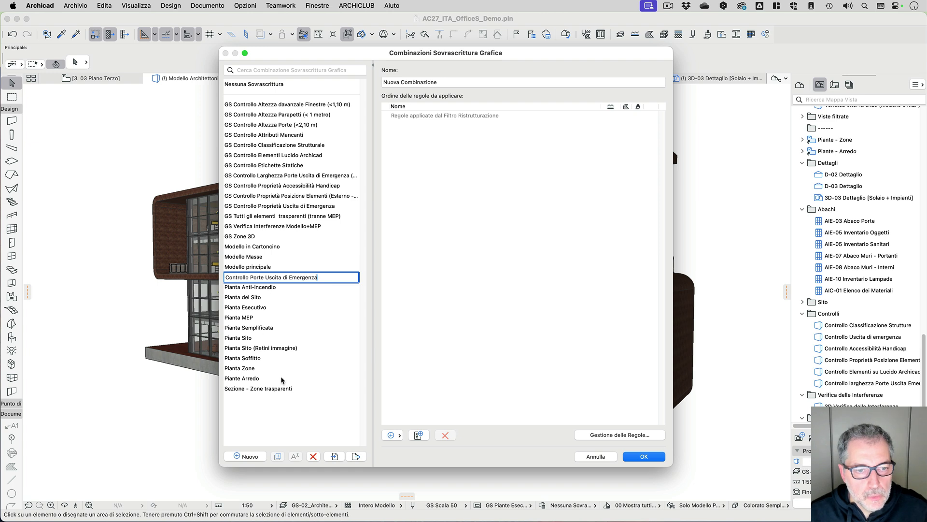
key("Return")
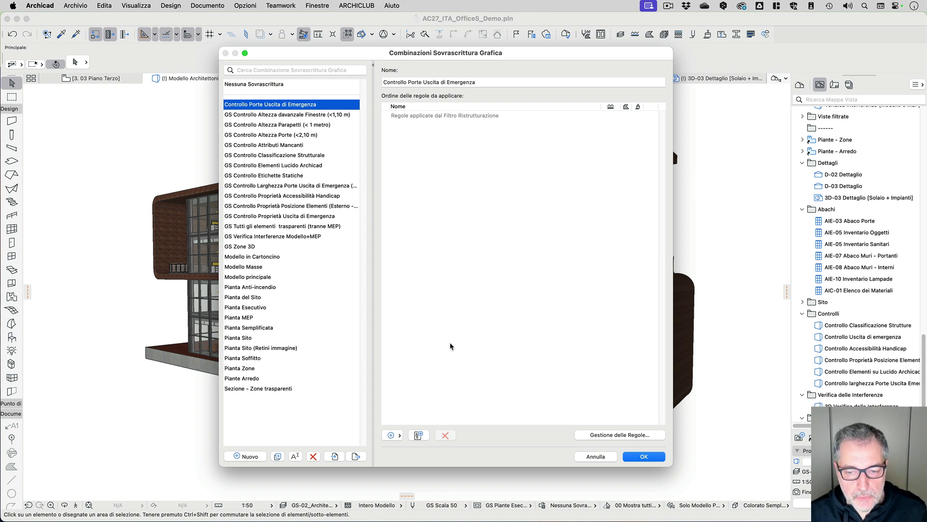
- Add a new override rule named "Tutto trasparente (nel 3D)" to the Controllo Porte Uscita di Emergenza combination
left_click(392, 436)
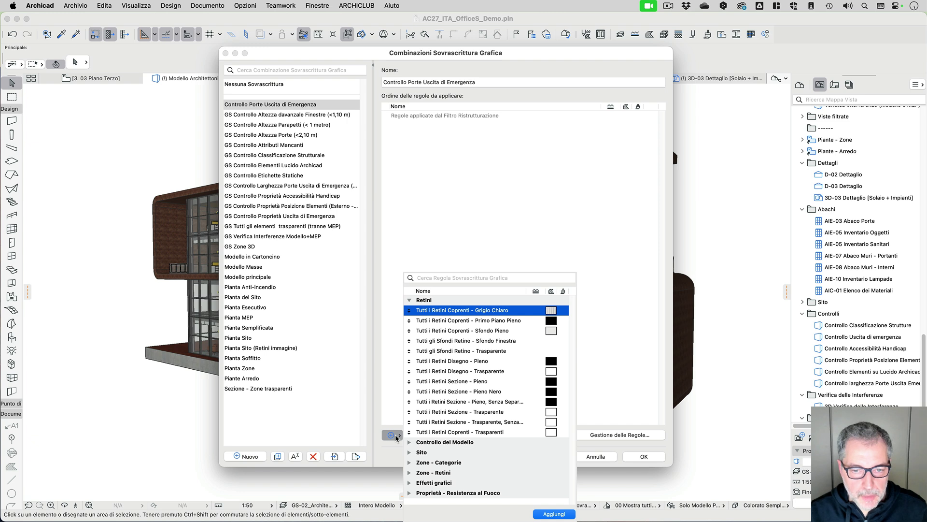
left_click(394, 391)
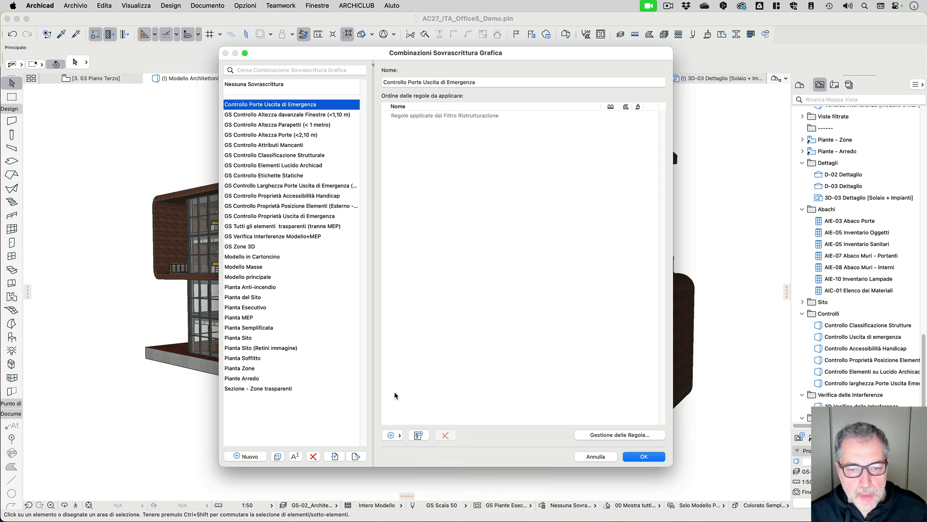
left_click(418, 435)
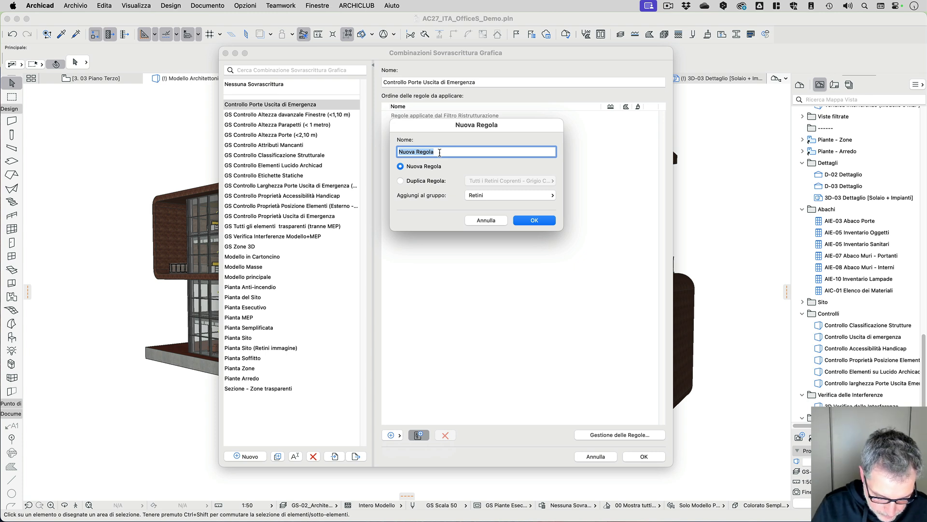
type("Tutto trasparente (nel 3D)")
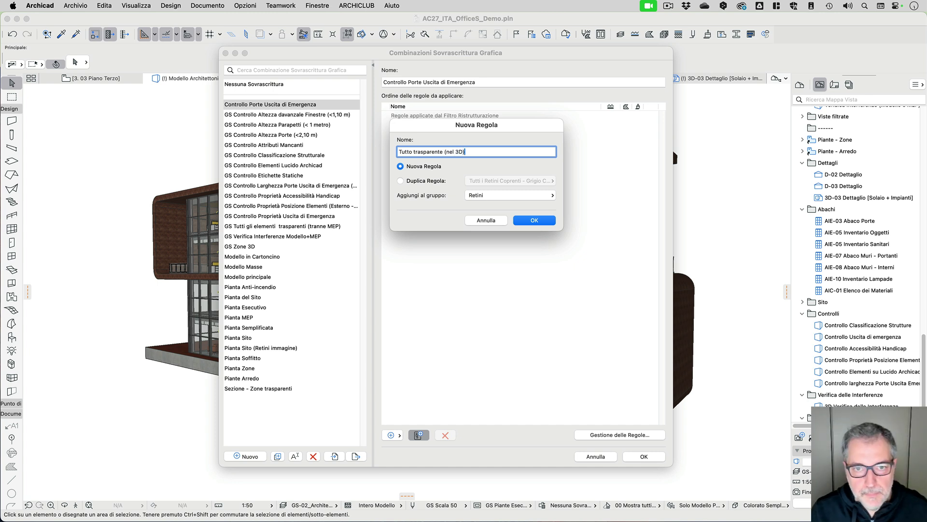
left_click(531, 221)
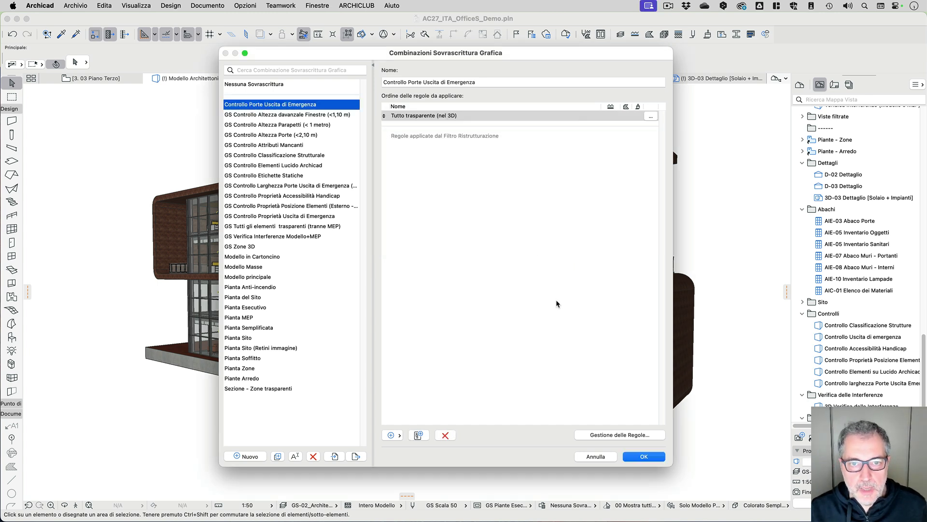
- Create a rule group named "Regole controllo modello BIM" and move the "Tutto trasparente (nel 3D)" rule into it
left_click(459, 116)
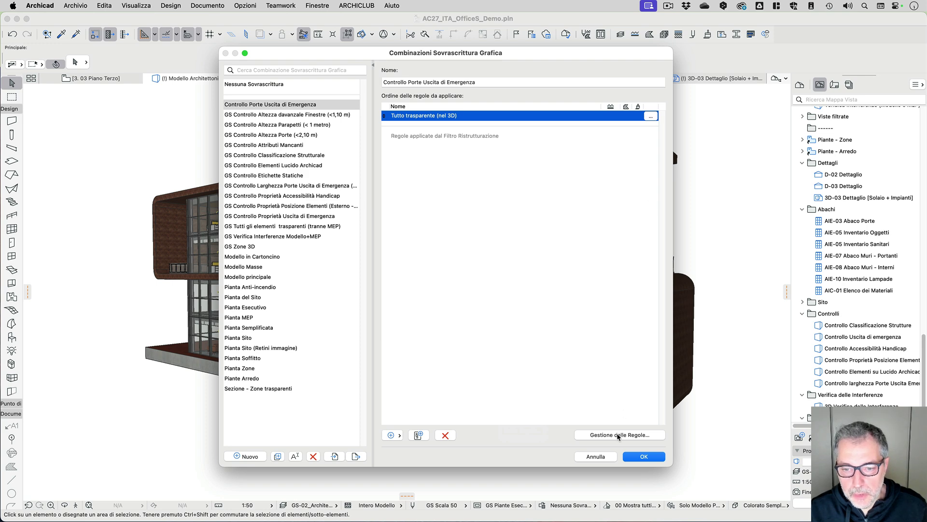
left_click(651, 116)
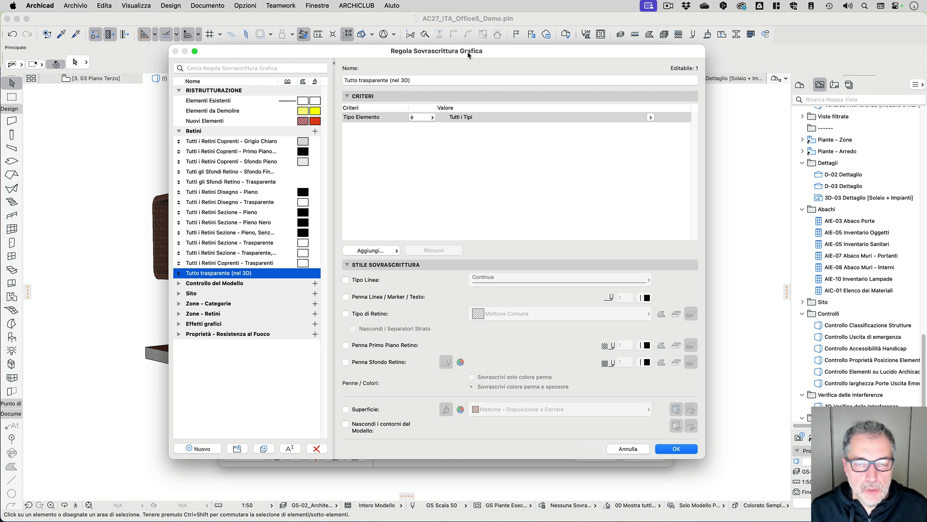
left_click_drag(468, 51, 469, 49)
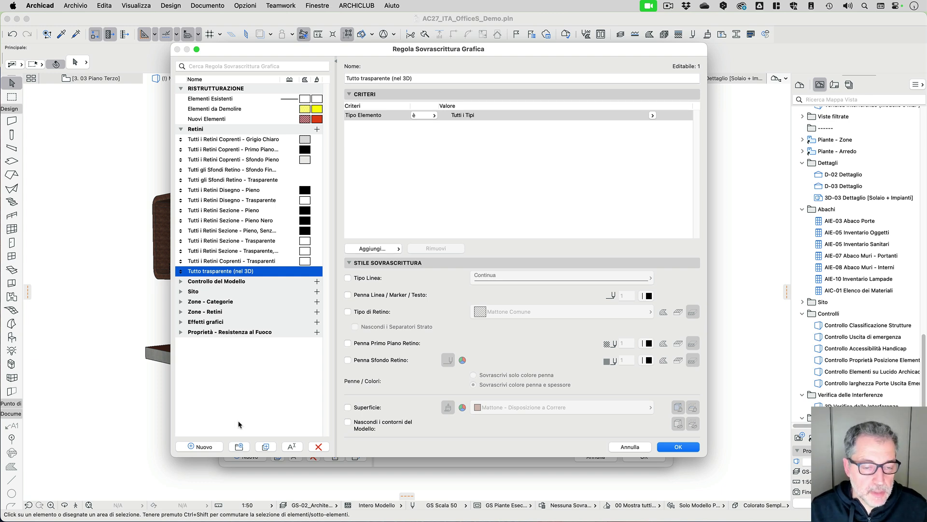
left_click(240, 447)
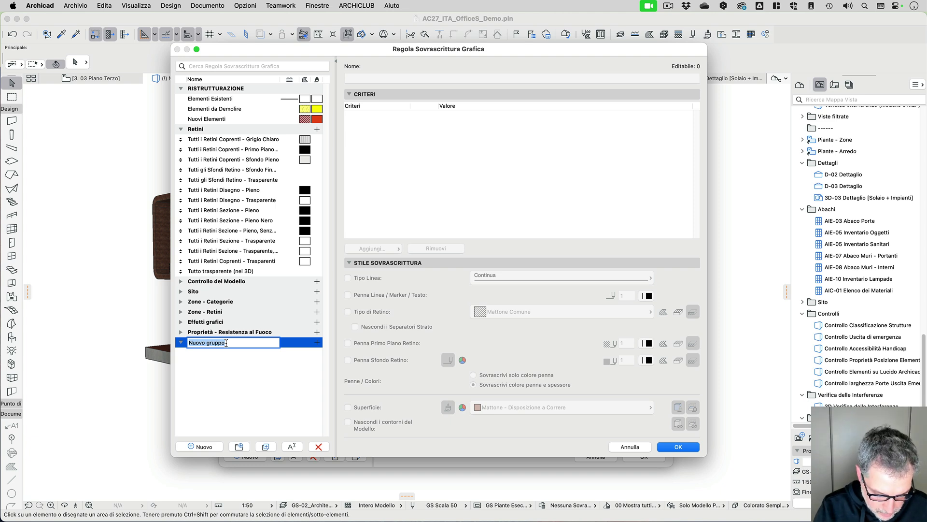
type("Re")
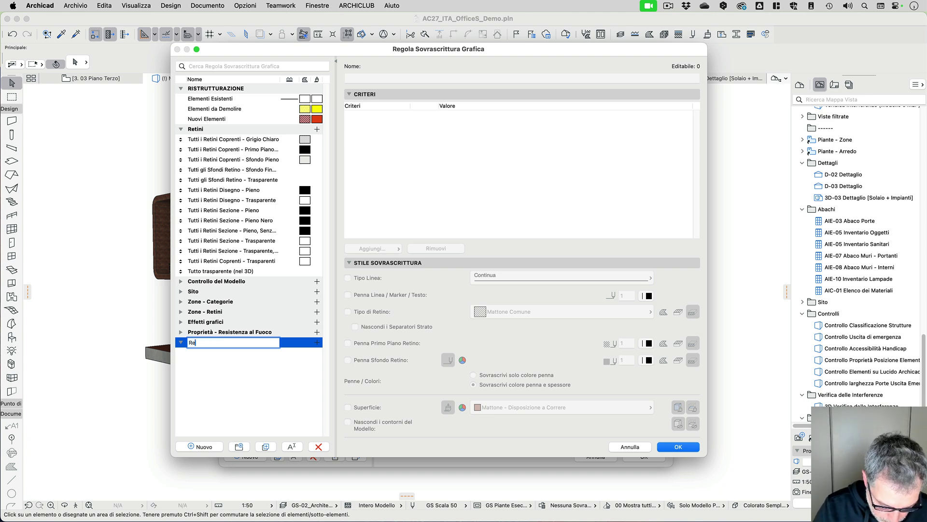
type("gole controllo modello BIM")
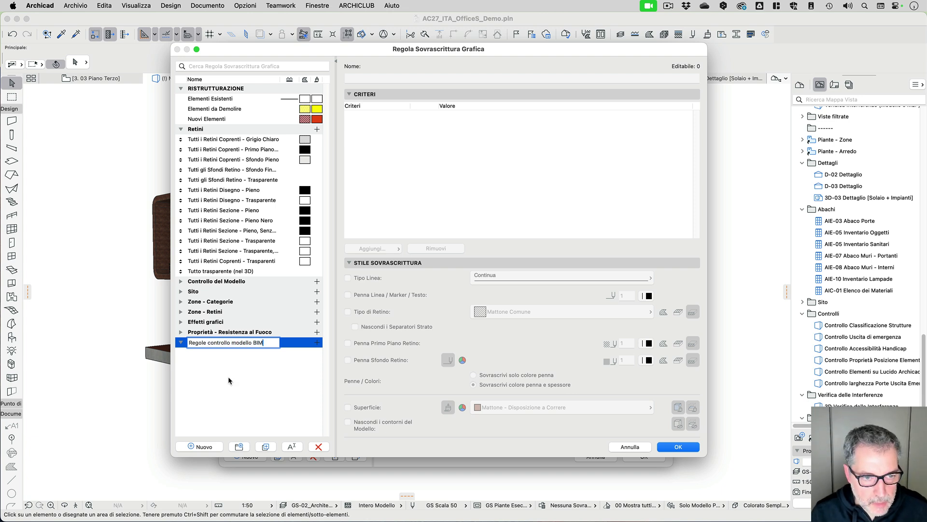
left_click(229, 380)
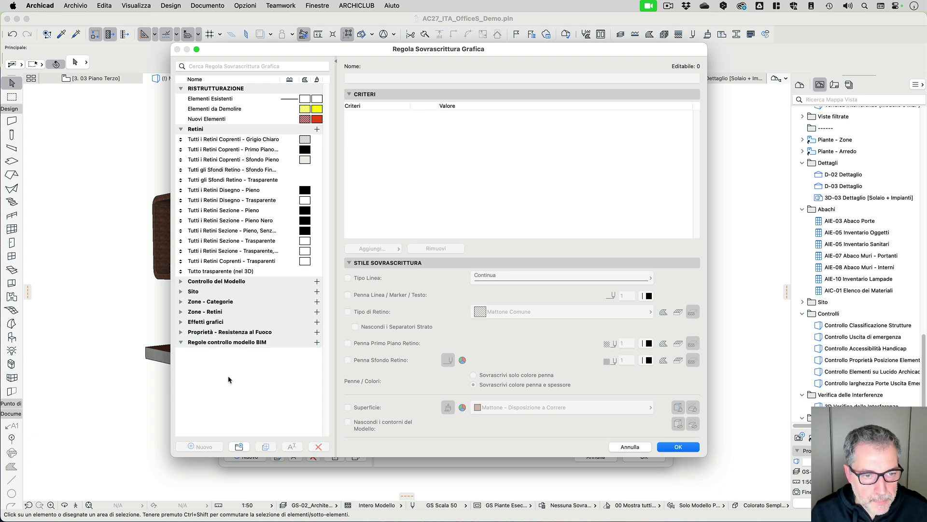
left_click(202, 272)
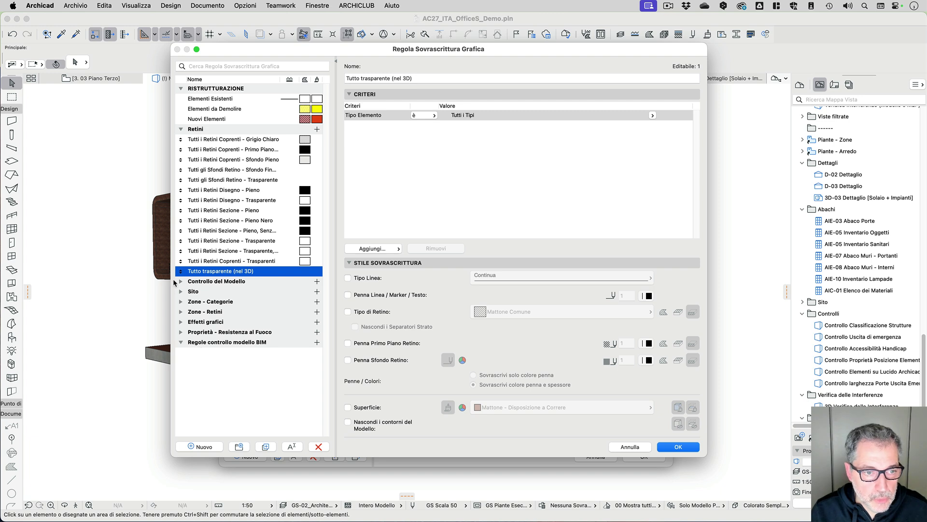
left_click_drag(184, 276, 194, 344)
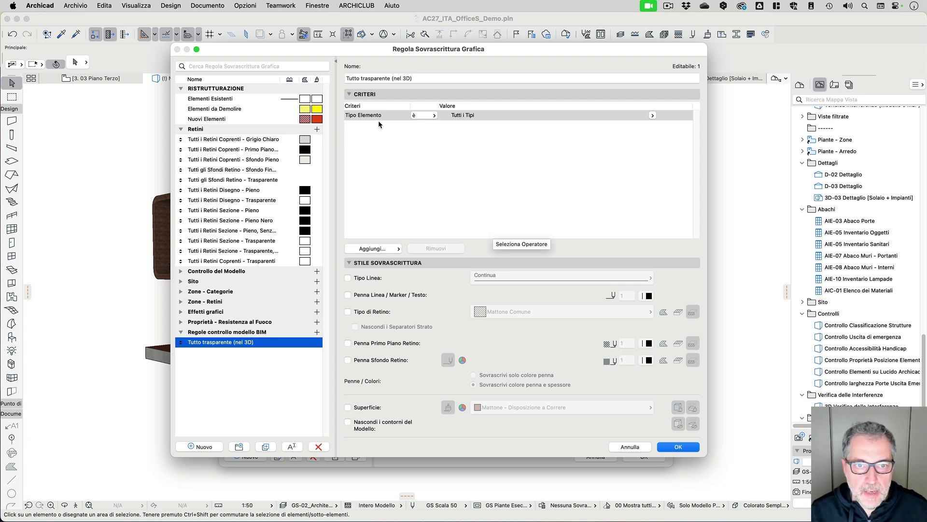
- Set the Tipo Elemento criterion of the "Tutto trasparente (nel 3D)" rule to Tipi 3D
left_click(365, 117)
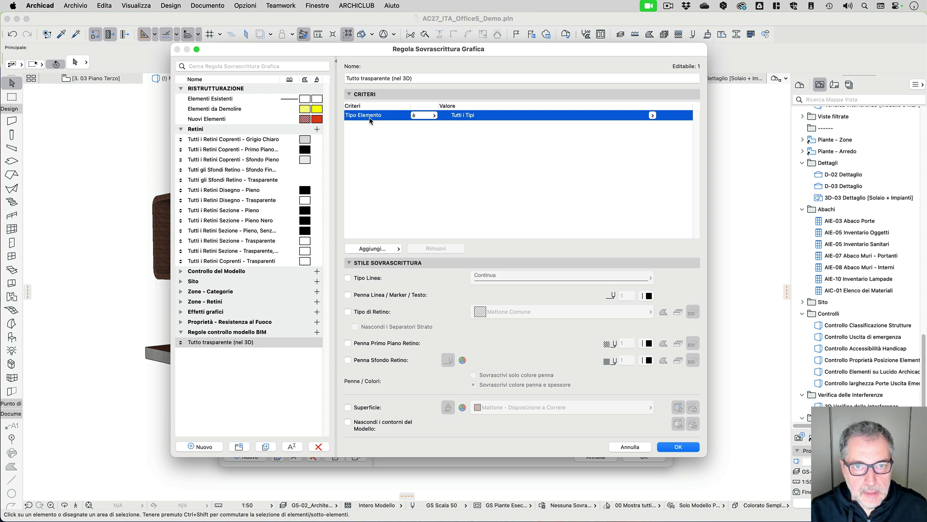
left_click(653, 116)
left_click(671, 127)
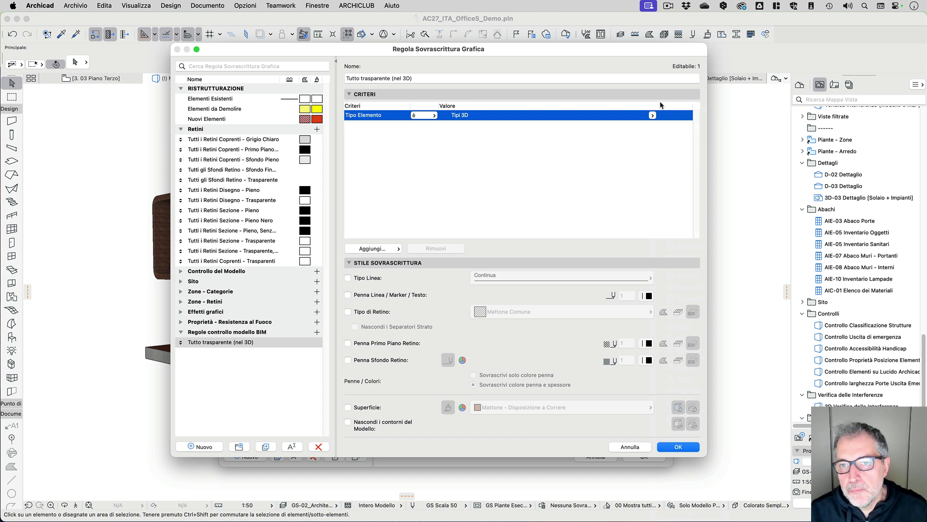
left_click(652, 116)
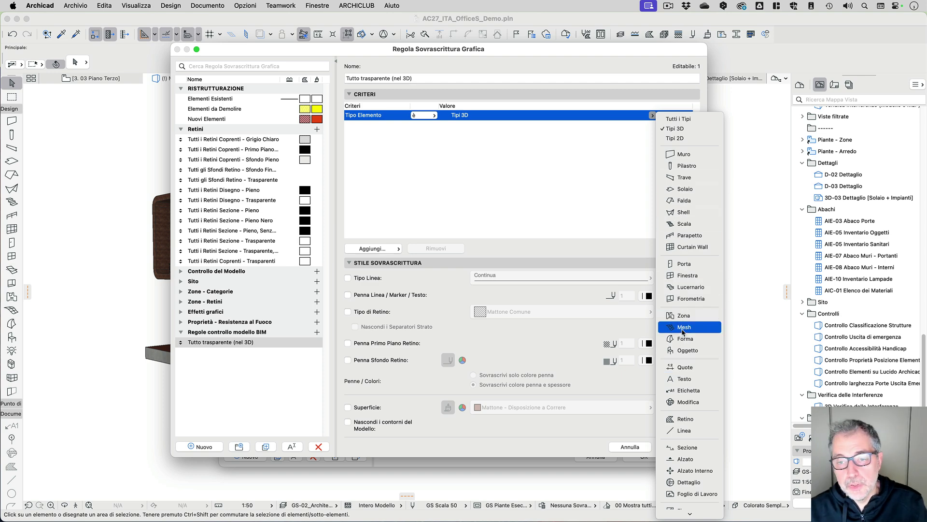
left_click(517, 181)
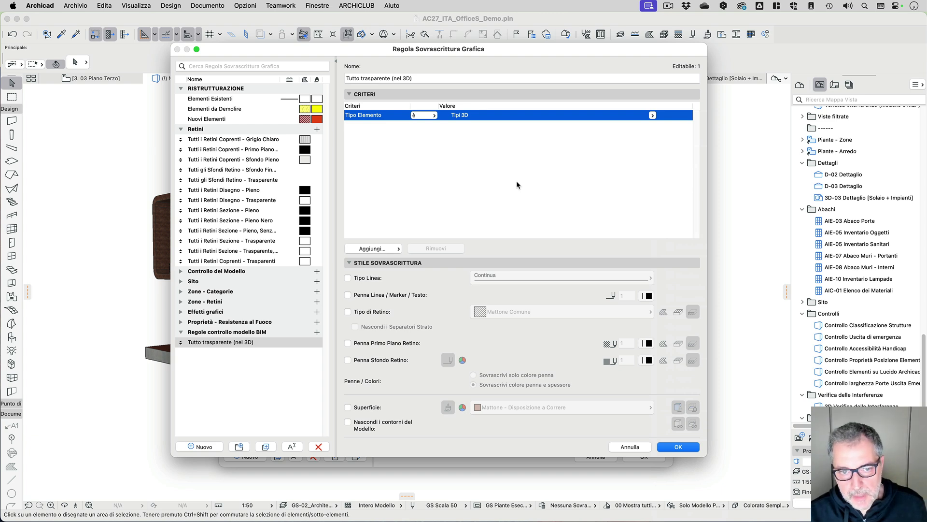
- Override the rule's surface with the custom colour Bianco at transmittance 50, and apply the combination to the 3D model
left_click(348, 409)
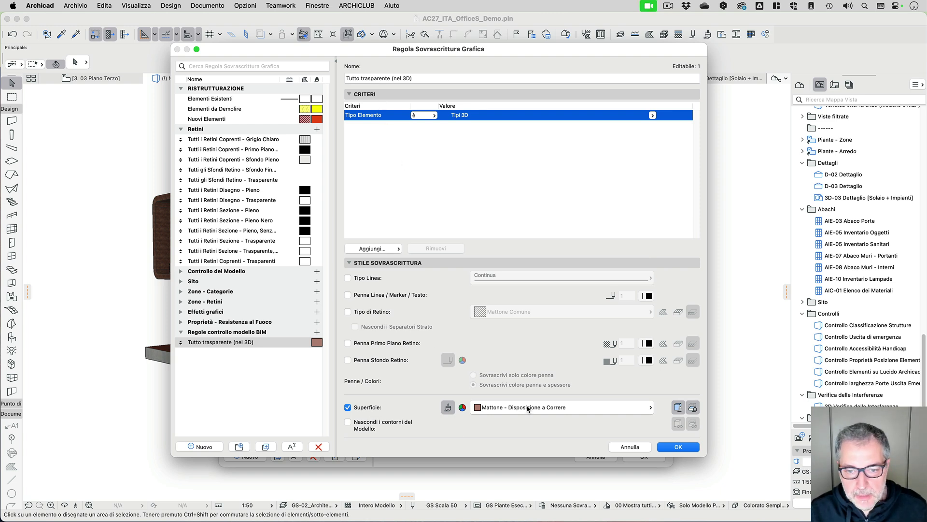
left_click(638, 408)
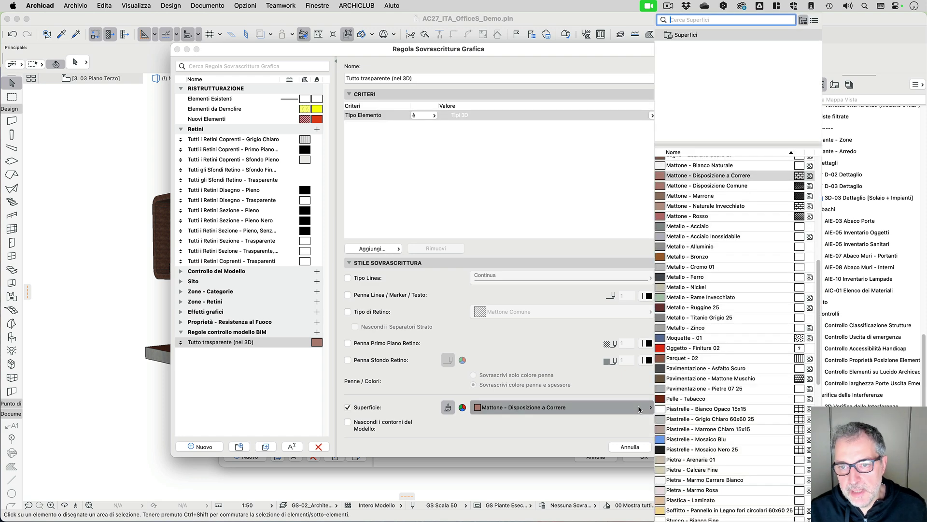
left_click(639, 410)
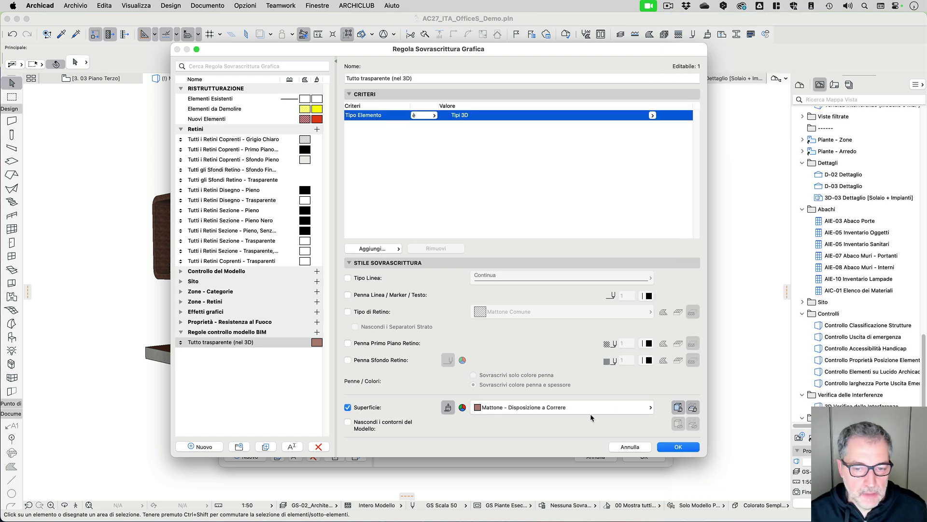
left_click(463, 408)
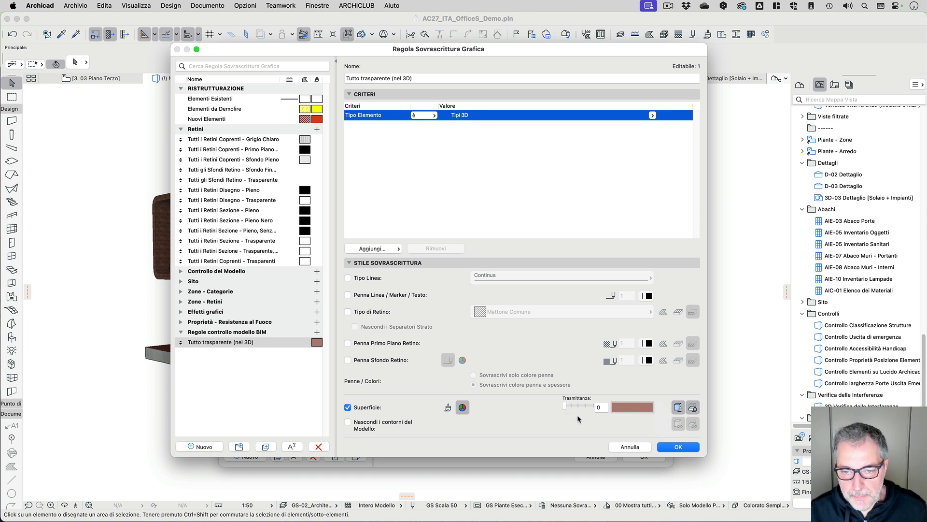
left_click(631, 409)
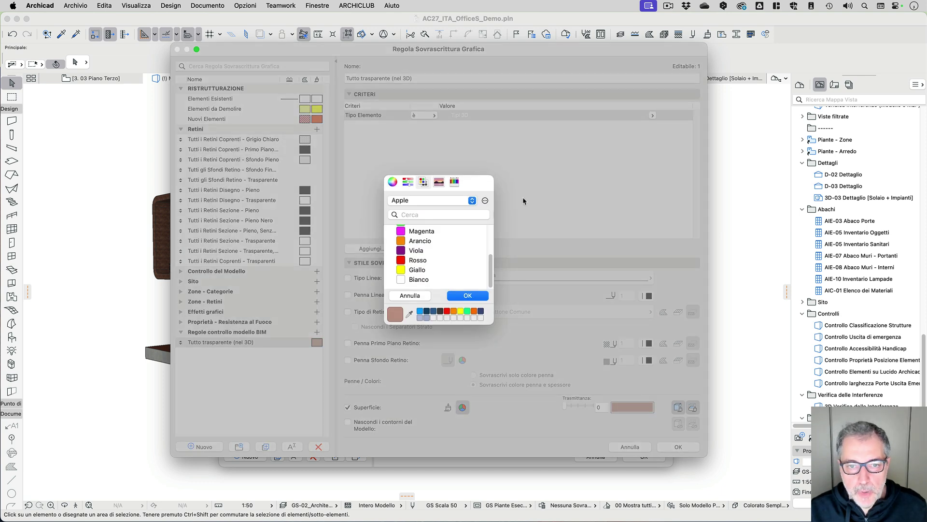
left_click(413, 280)
left_click(468, 296)
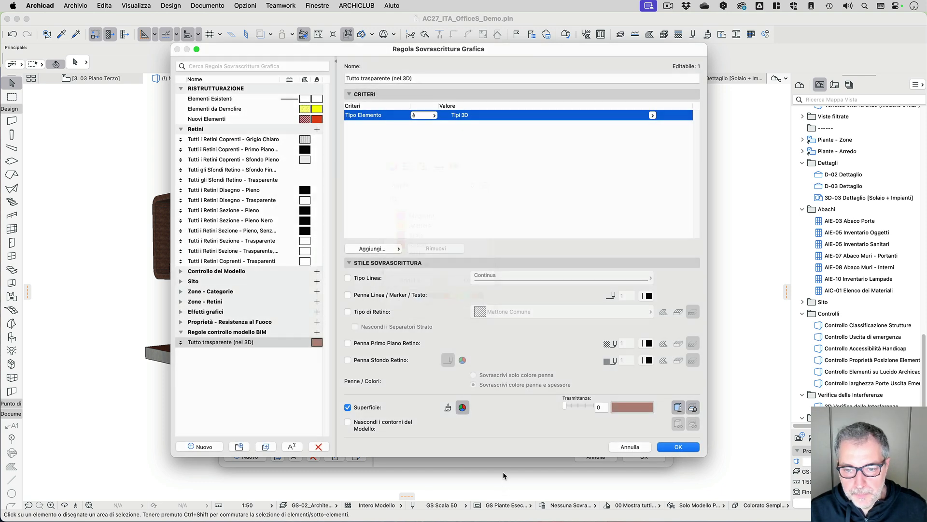
left_click_drag(566, 404, 577, 406)
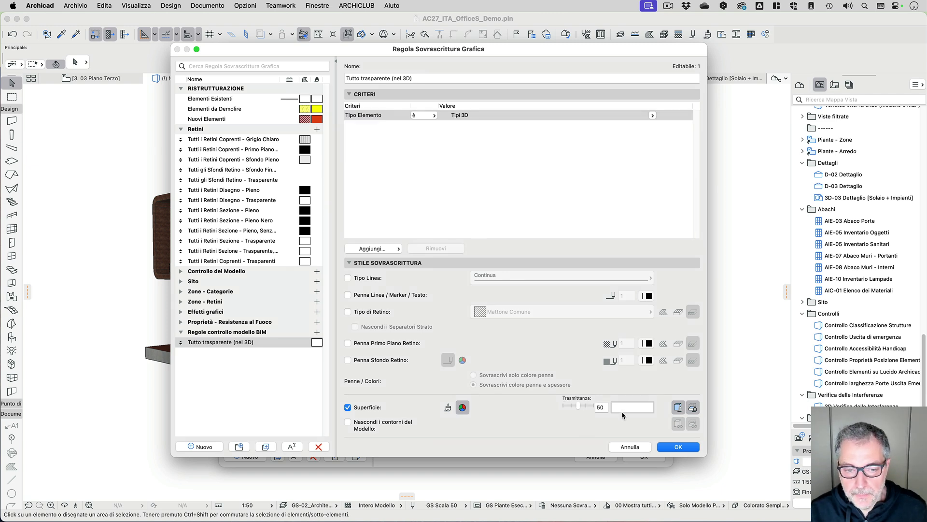
left_click(678, 447)
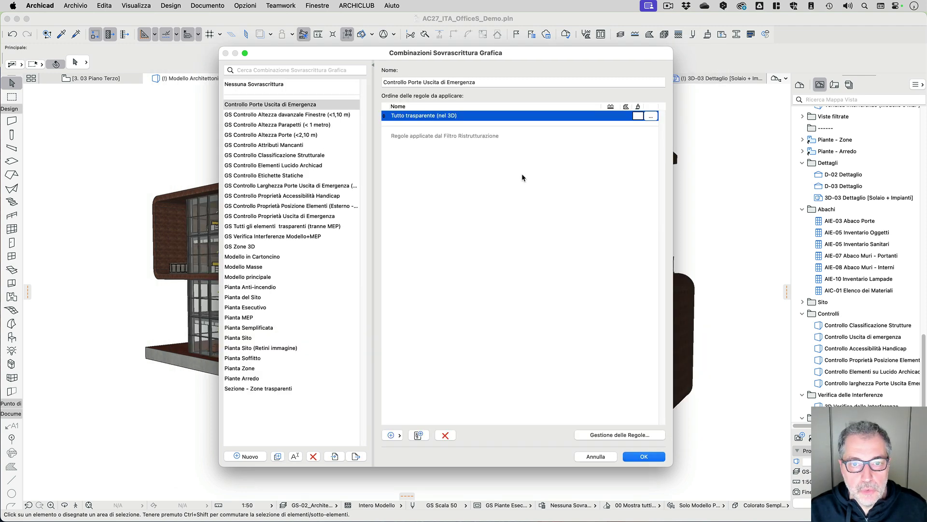
left_click(639, 457)
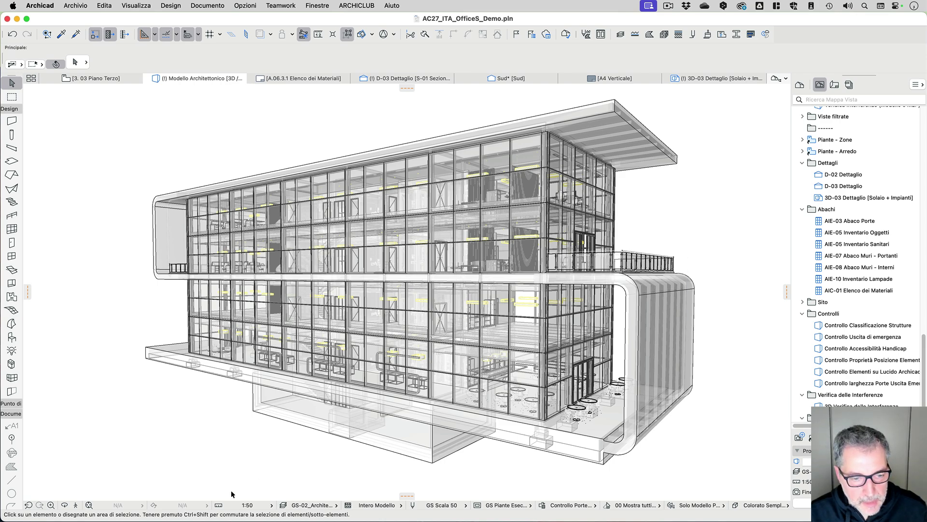
- Examine the transparent building in 3D from its end facade and its glazed corner
left_click(64, 504)
left_click_drag(252, 450, 215, 361)
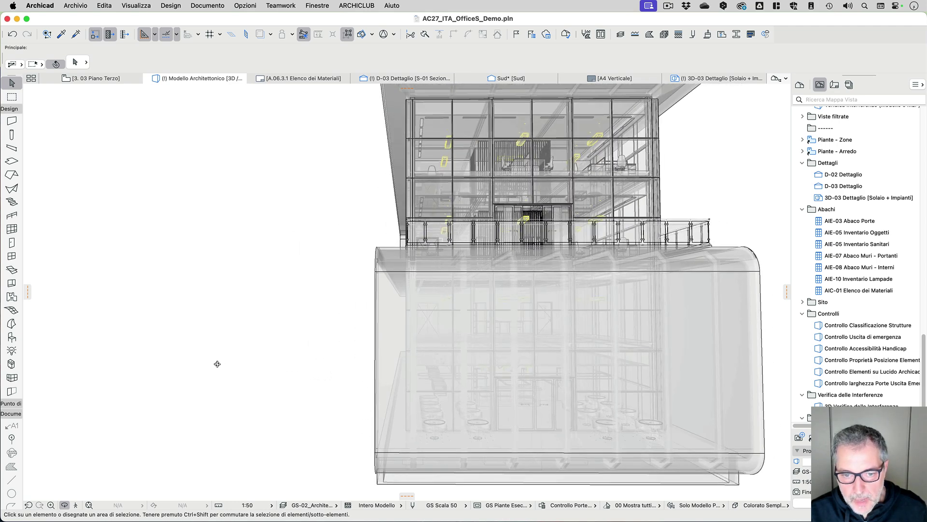
key("Escape")
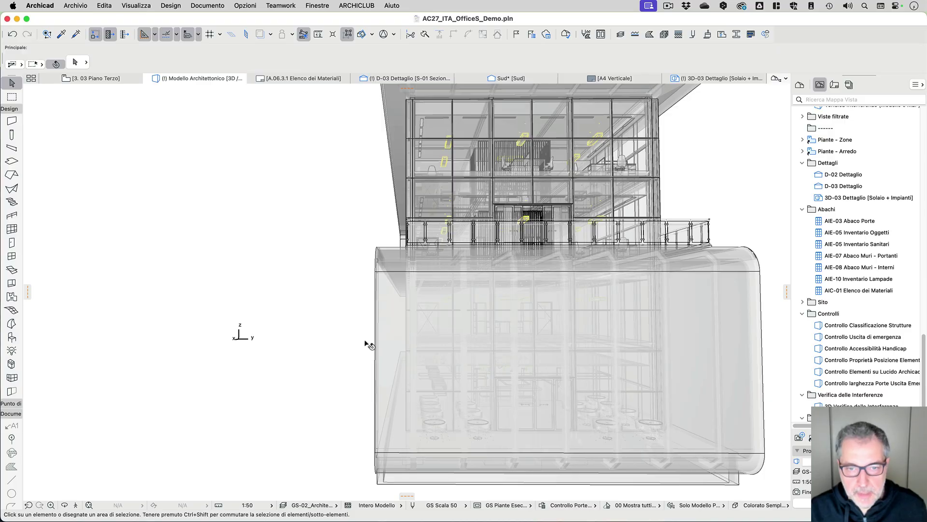
key("o")
left_click_drag(290, 342, 590, 289)
scroll(590, 289, "up", 10)
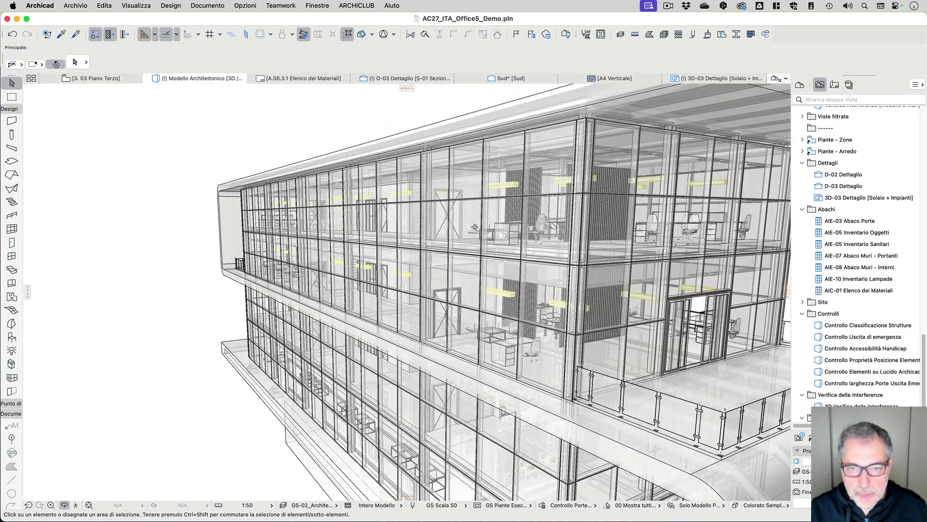
- Raise the surface transmittance of the "Tutto trasparente (nel 3D)" rule to 75
key("o")
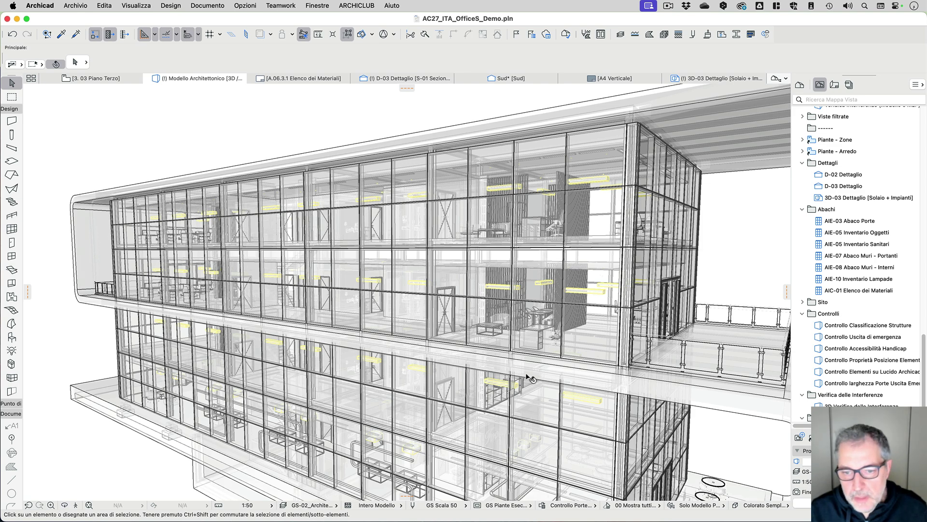
middle_click_drag(488, 317, 458, 278, "shift")
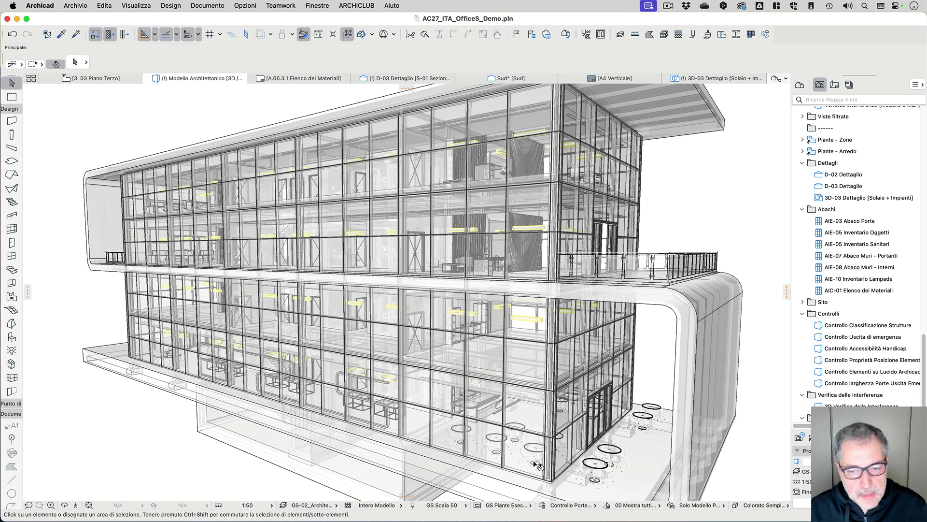
left_click(542, 505)
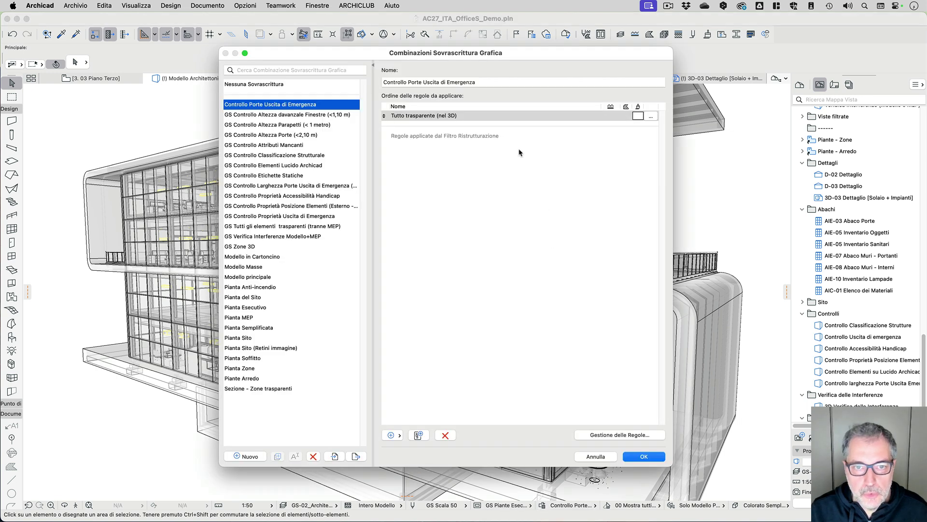
left_click(428, 117)
left_click(651, 117)
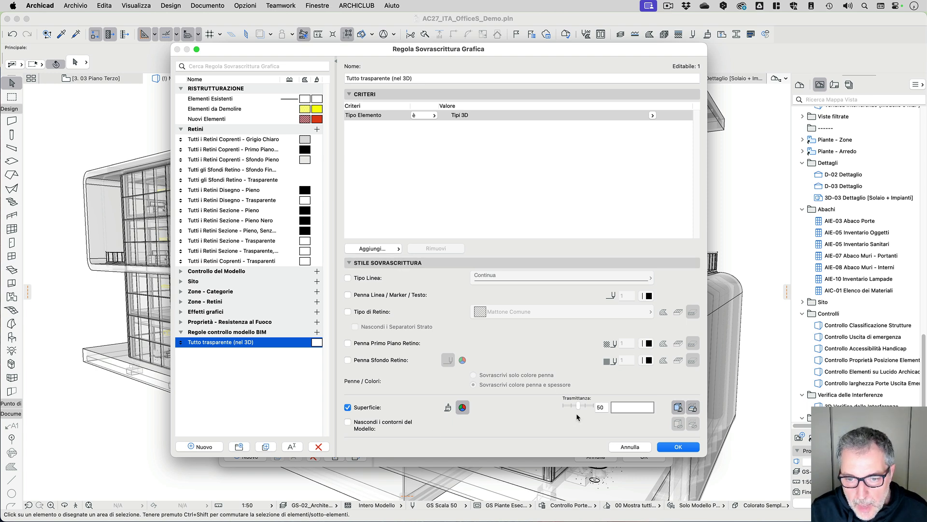
left_click_drag(578, 404, 584, 404)
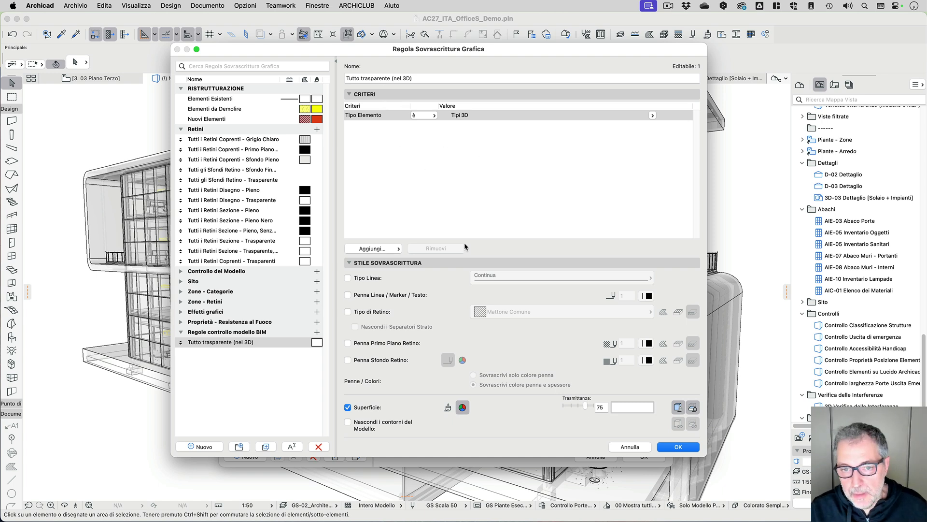
- Override the line, marker and text pen of the transparency rule with pen 241, and apply the combination to the model
left_click(348, 295)
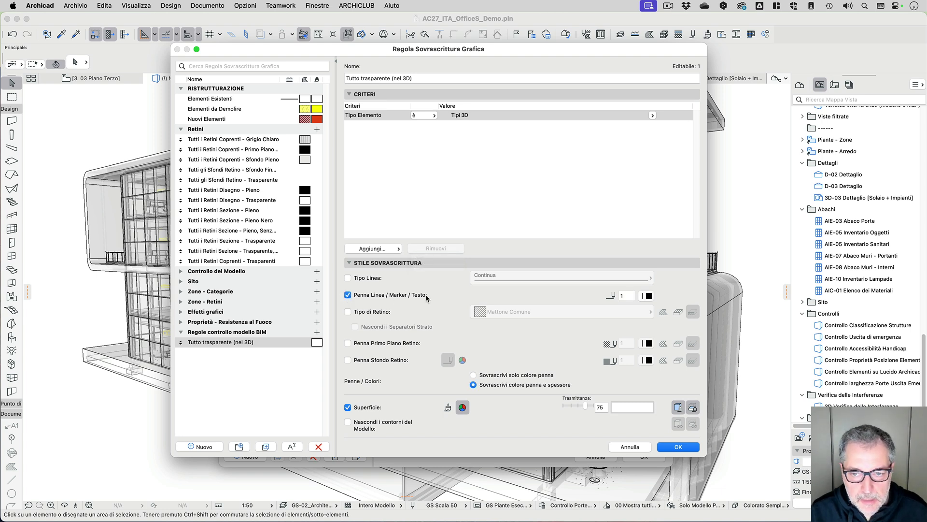
left_click(649, 296)
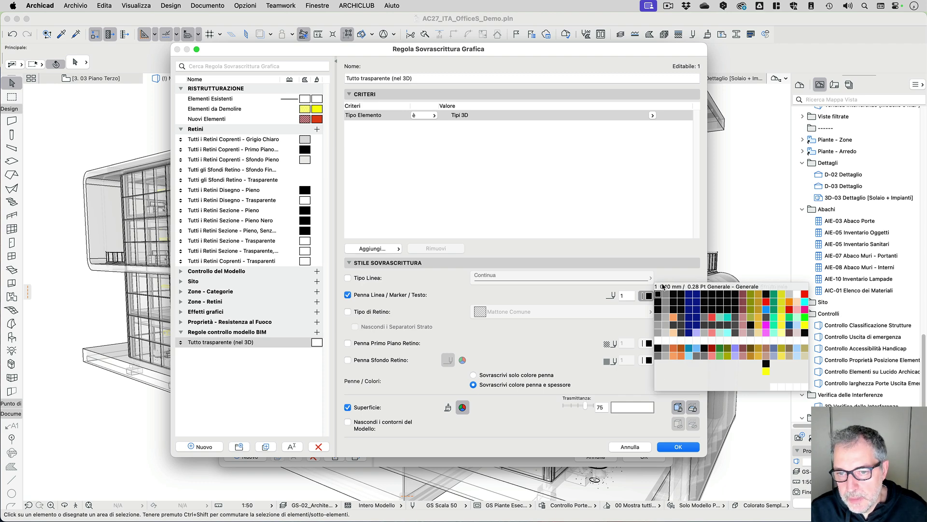
left_click(661, 388)
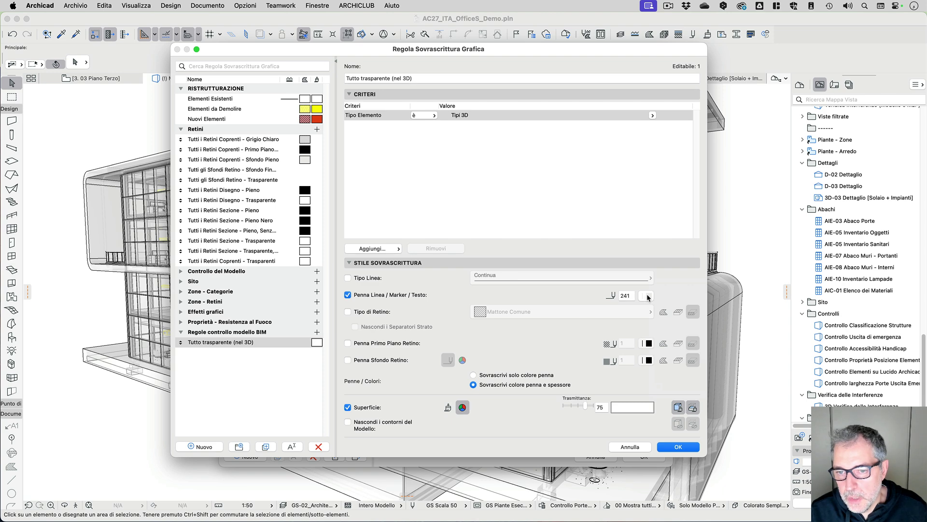
left_click(647, 296)
left_click(567, 312)
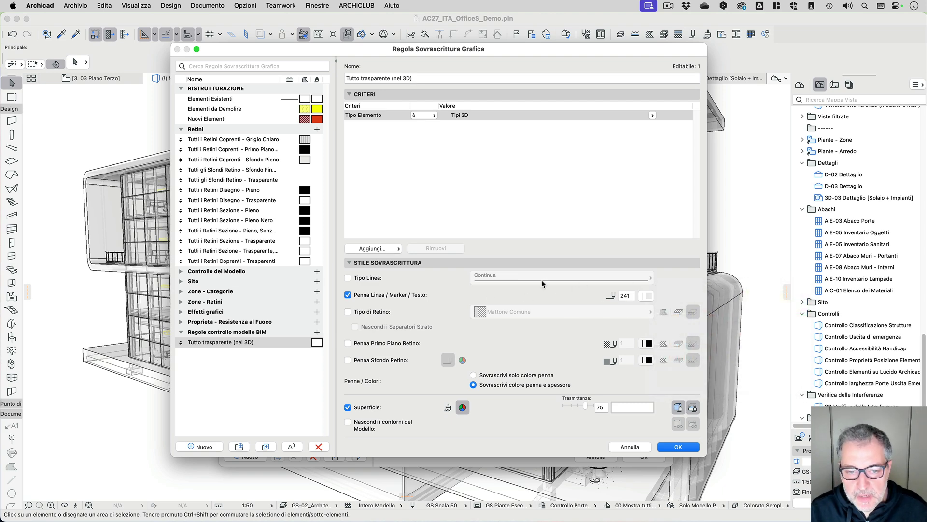
left_click(673, 447)
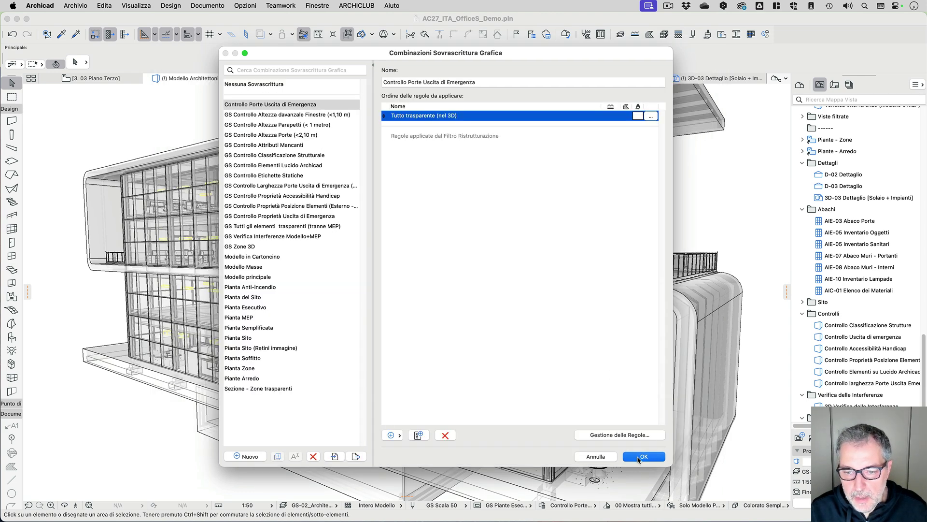
left_click(642, 456)
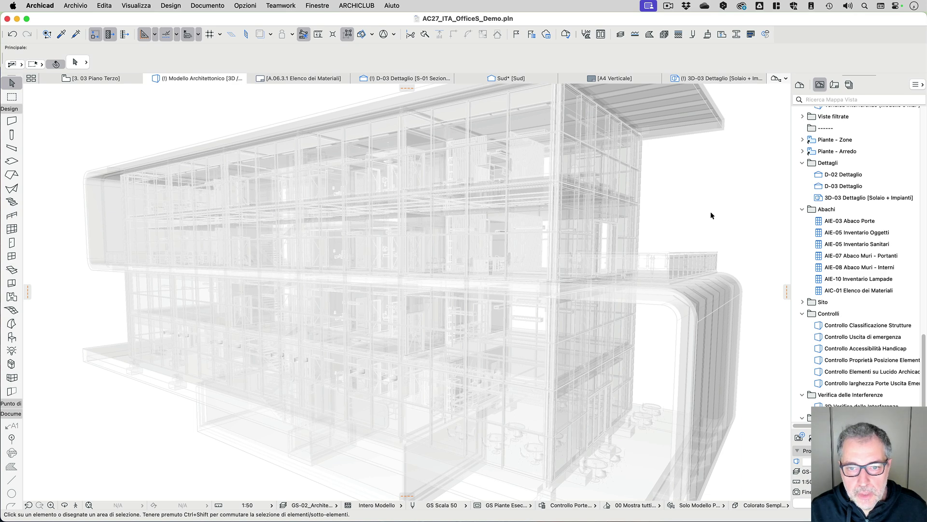
- Examine the building in 3D with the new pen and transparency, from the long glazed facade and up close at the basement stairs
middle_click_drag(586, 292, 604, 328, "shift")
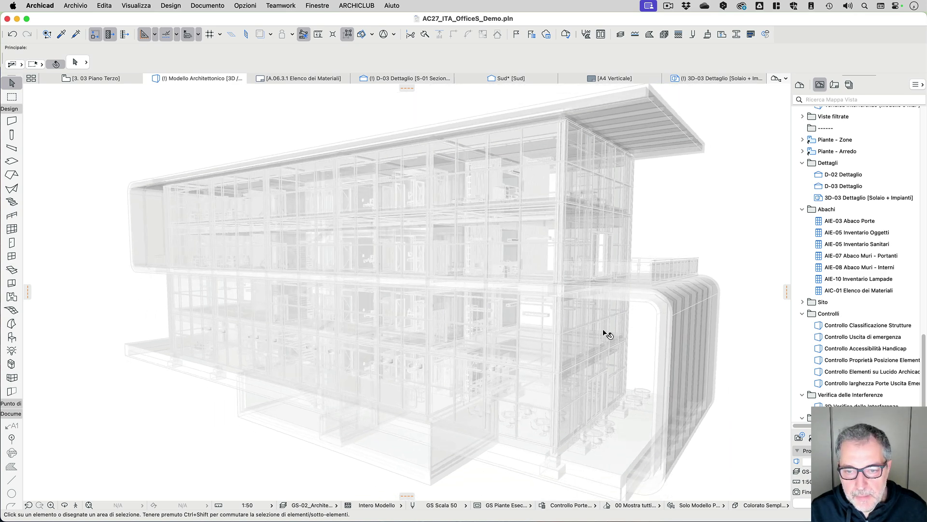
left_click(64, 505)
left_click_drag(556, 365, 385, 373)
scroll(335, 381, "up", 10)
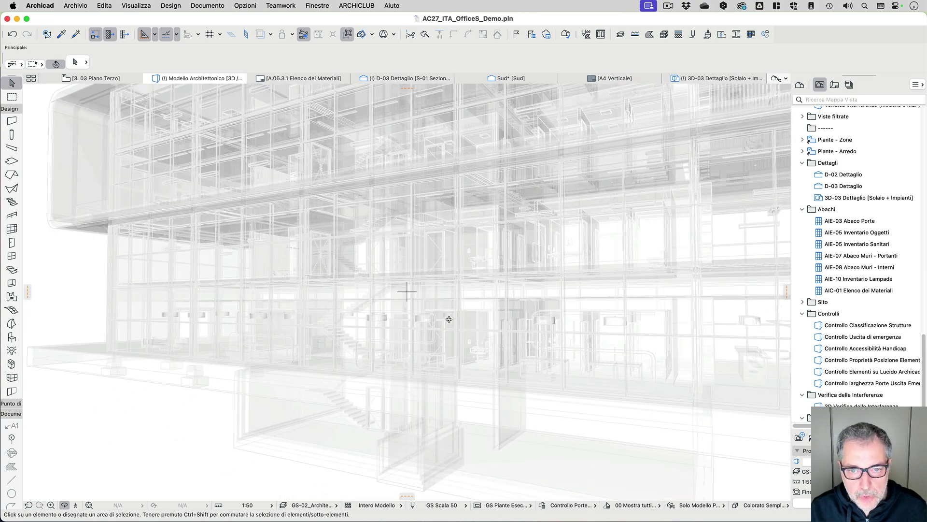
scroll(449, 316, "down", 3)
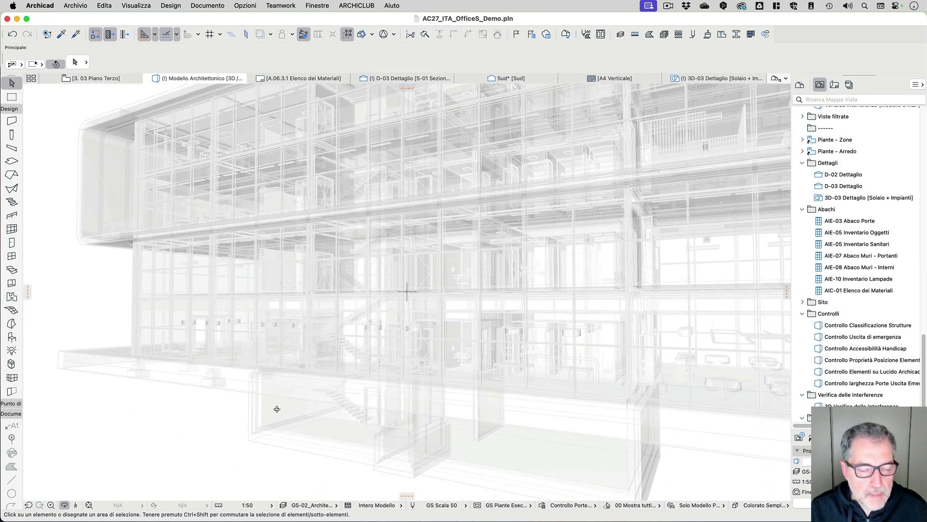
scroll(497, 305, "down", 5)
key("o")
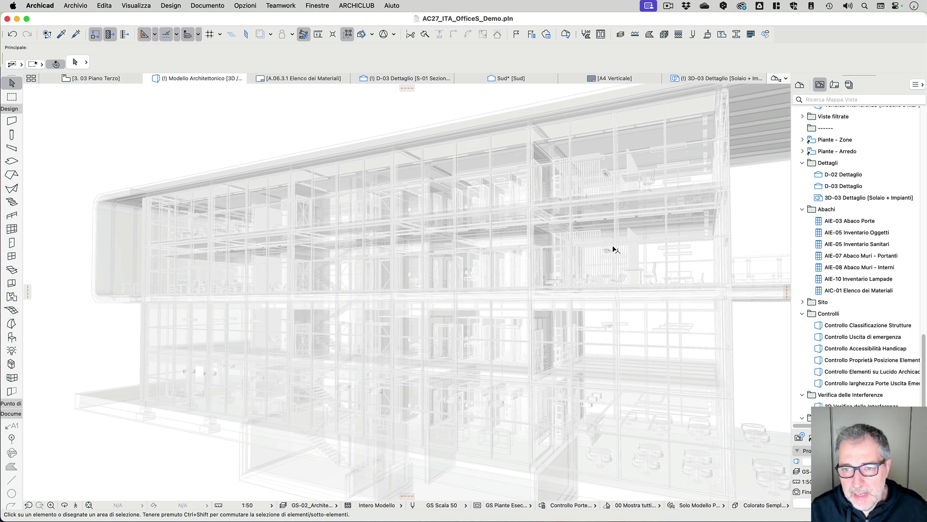
left_click_drag(613, 245, 518, 247)
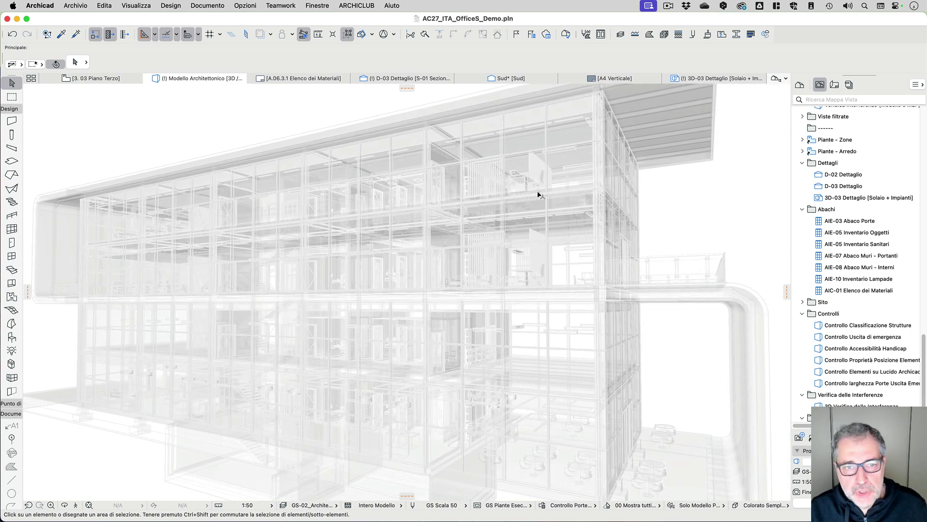
- Change the line, marker and text pen of the "Tutto trasparente (nel 3D)" rule to pen 2, and apply the combination to the model
left_click(543, 506)
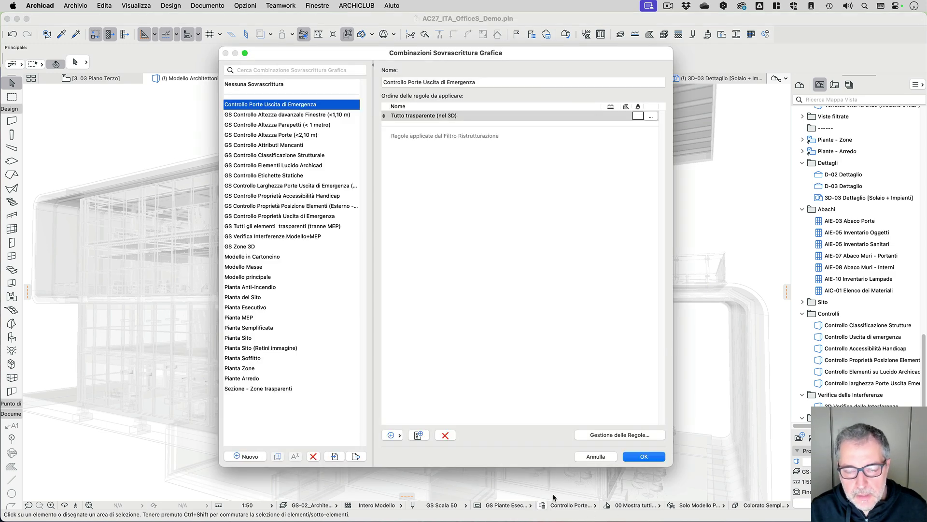
left_click(650, 119)
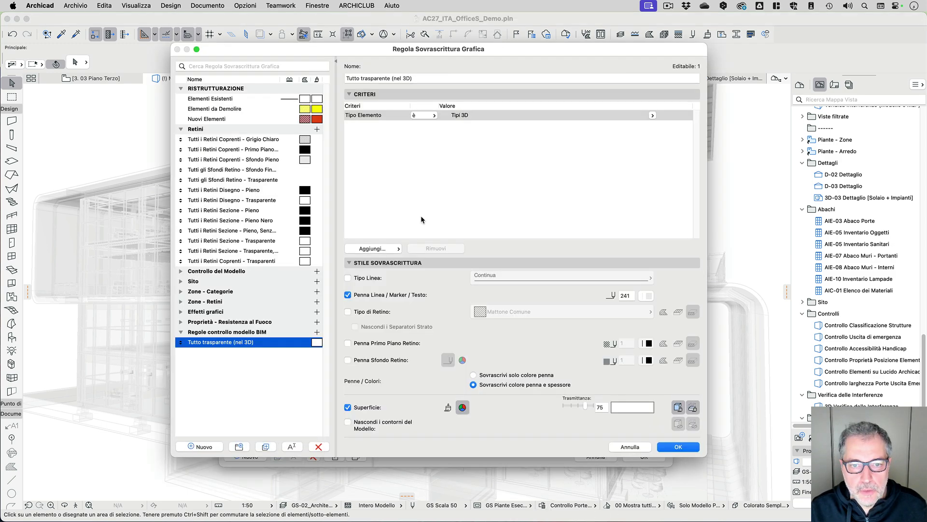
left_click(647, 295)
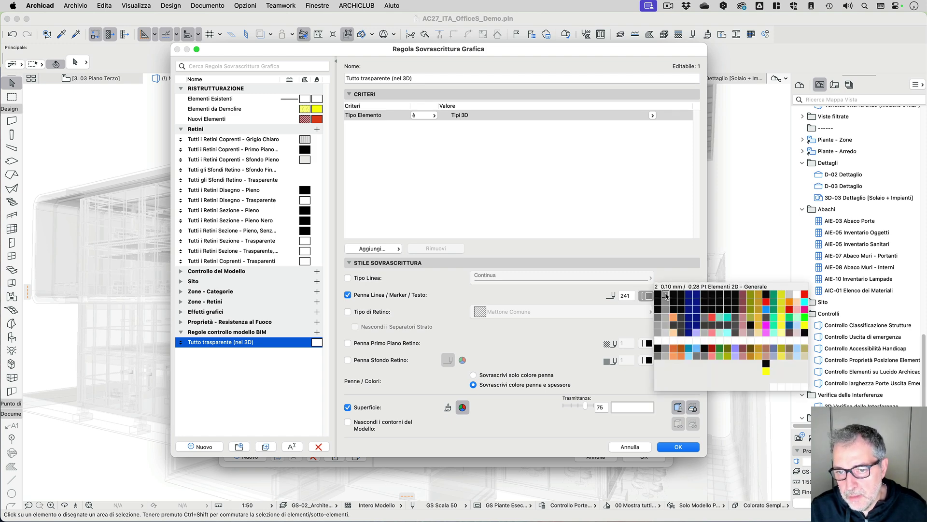
left_click(667, 297)
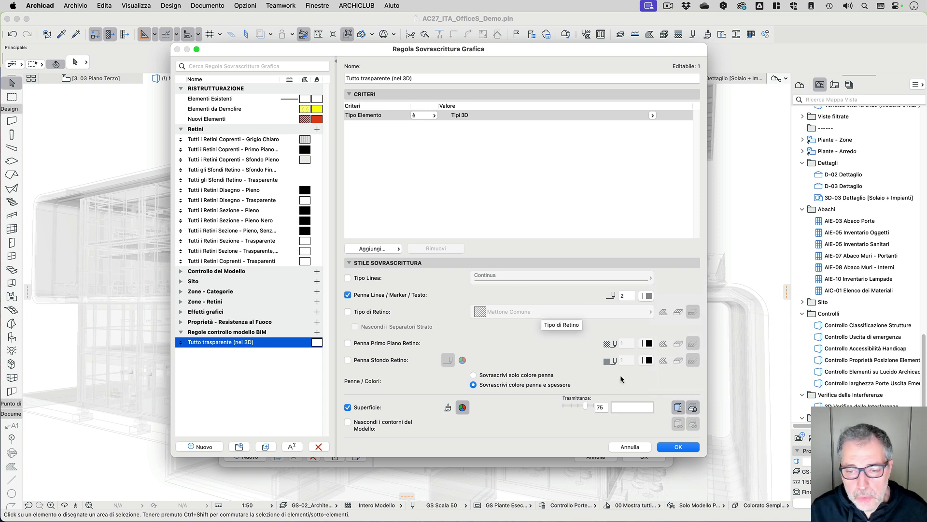
left_click(675, 448)
left_click(652, 456)
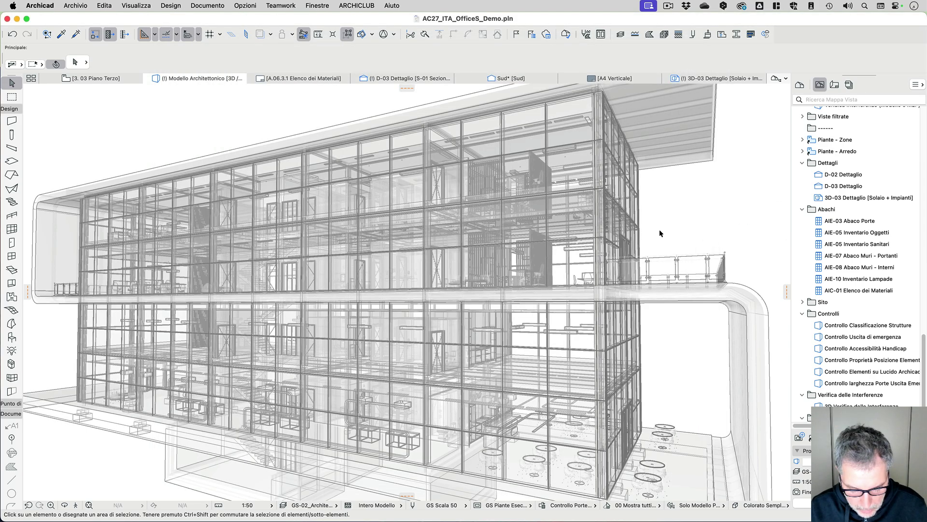
middle_click_drag(659, 229, 565, 252, "shift")
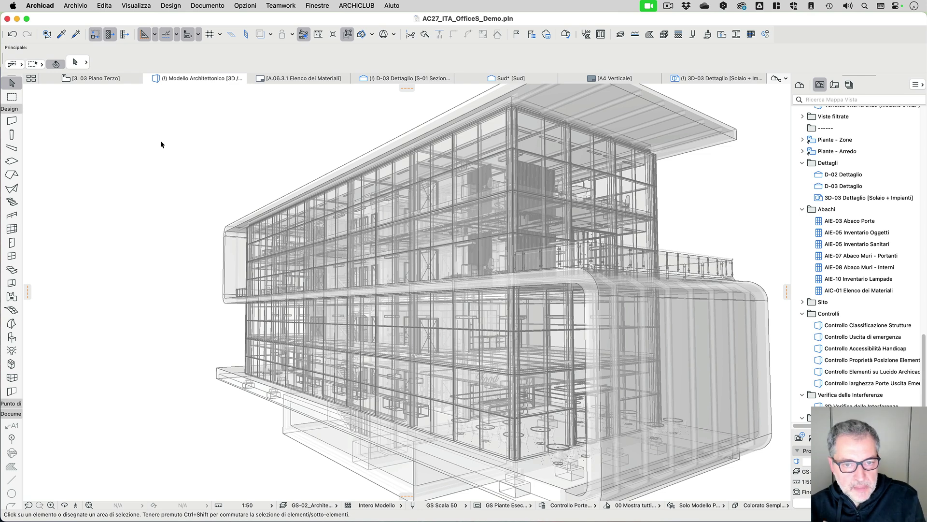
- On the Piano Terzo plan, check the Uscita di Emergenza property of the stairwell's metal door, and return to the 3D model with nothing selected
left_click(95, 78)
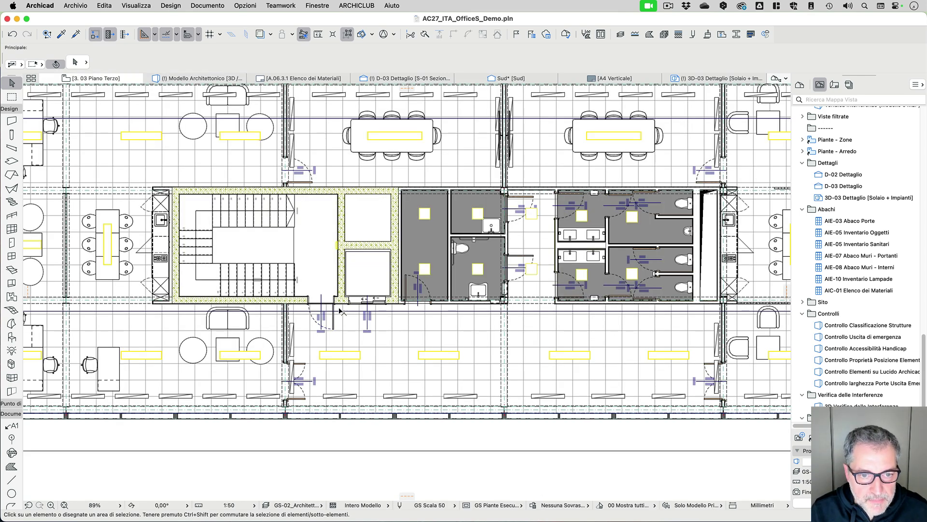
left_click(334, 319)
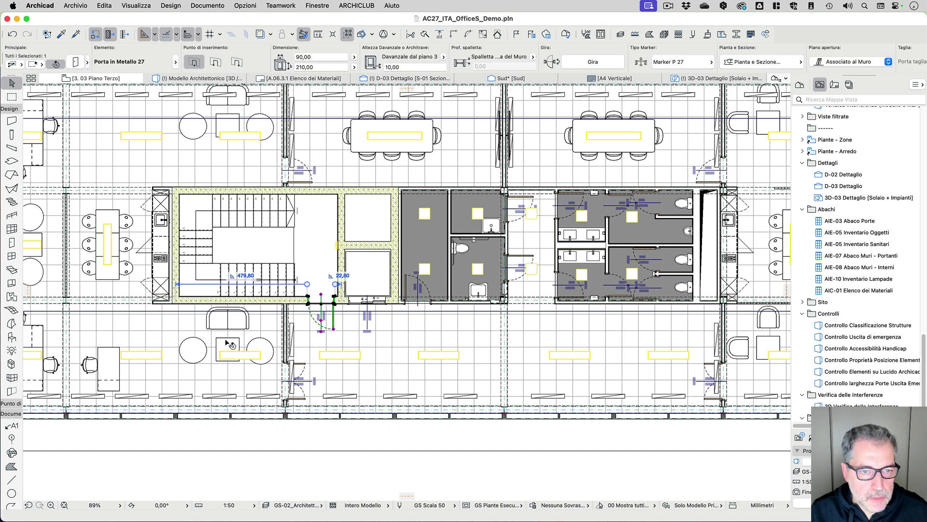
left_click(75, 61)
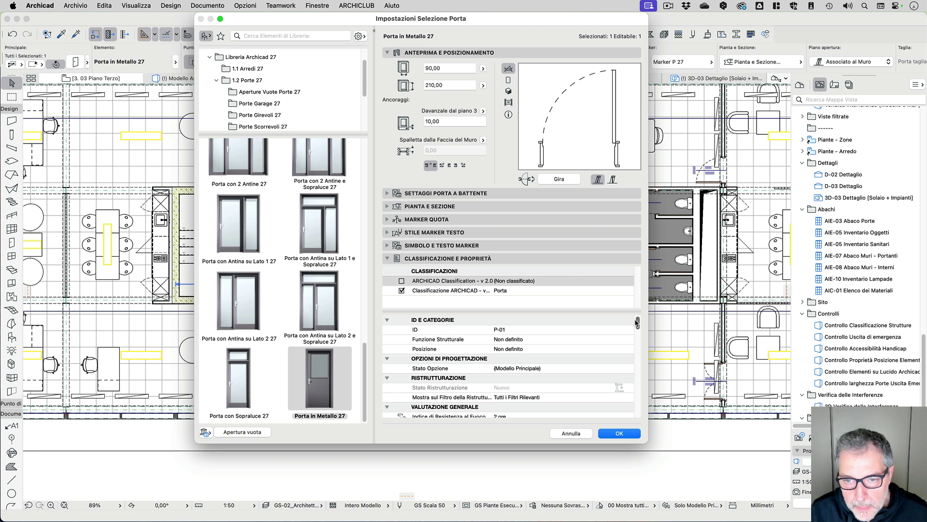
scroll(637, 323, "down", 3)
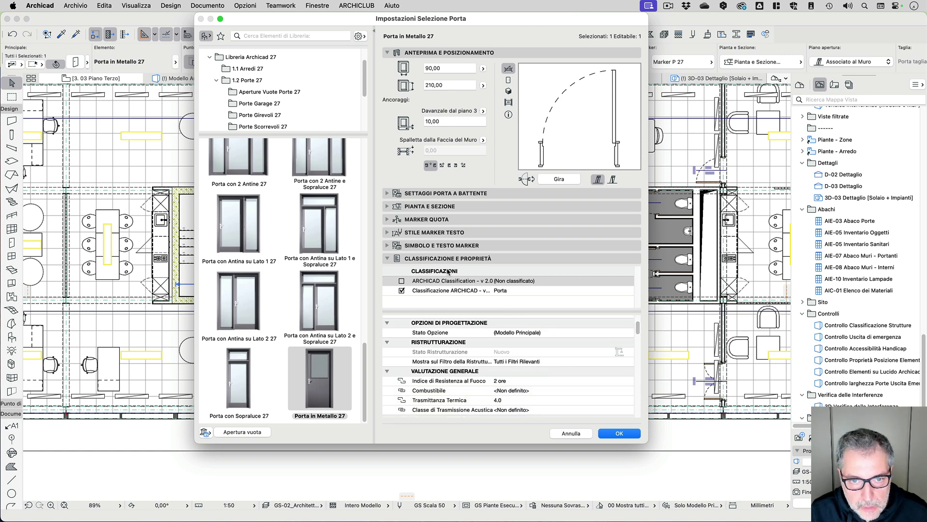
left_click_drag(637, 326, 638, 359)
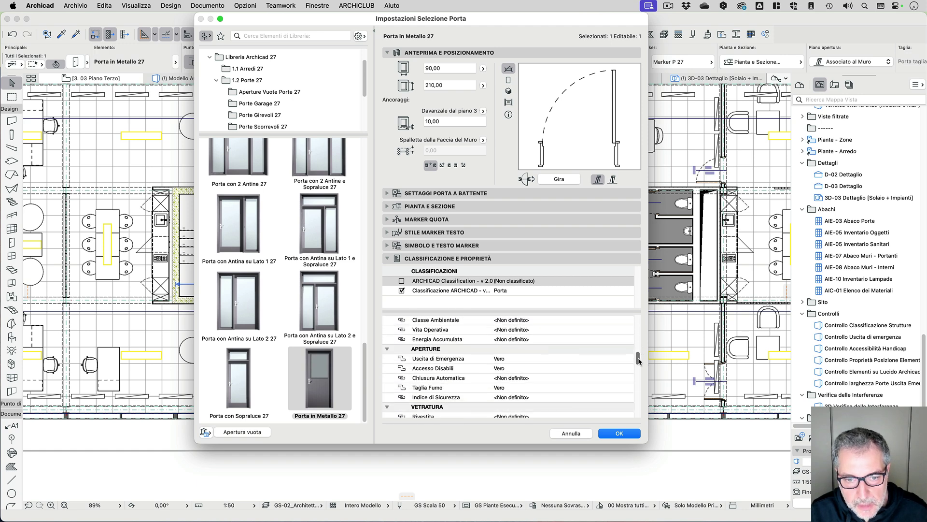
left_click(421, 360)
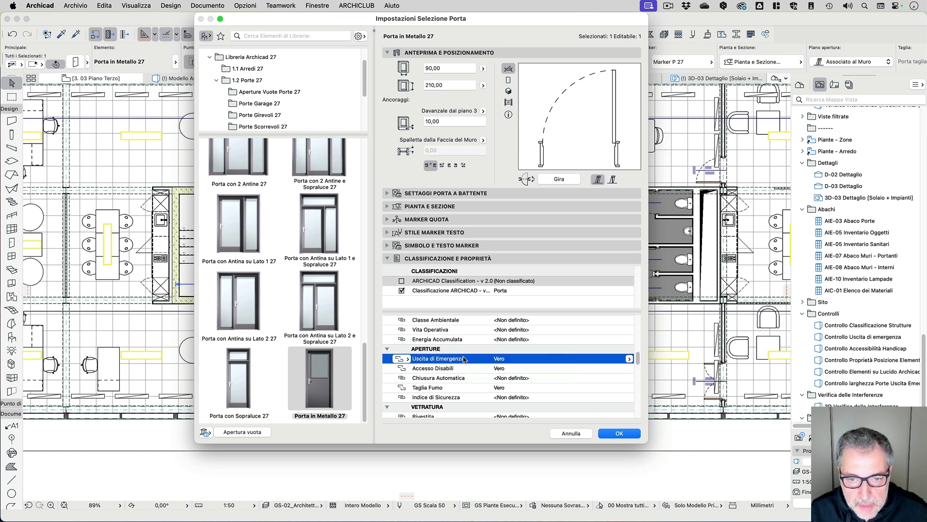
left_click(630, 360)
left_click(629, 363)
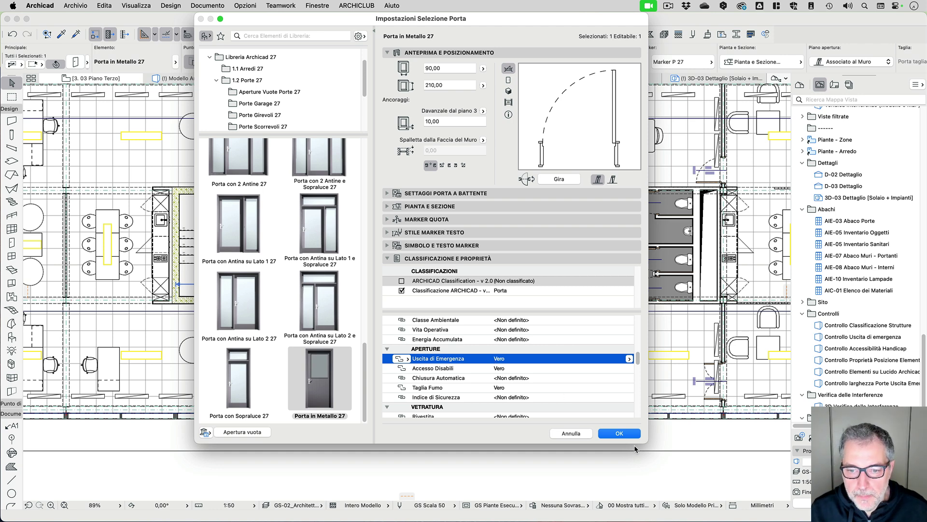
left_click(613, 434)
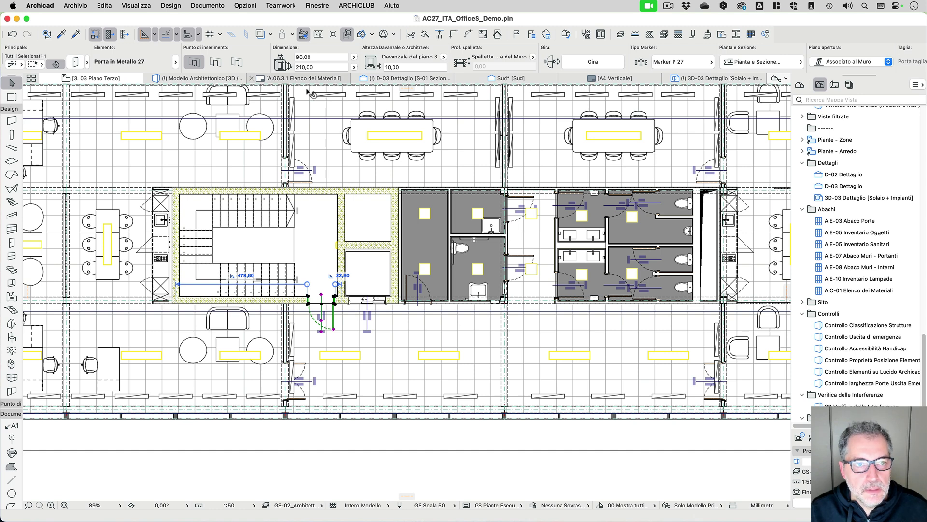
left_click(210, 79)
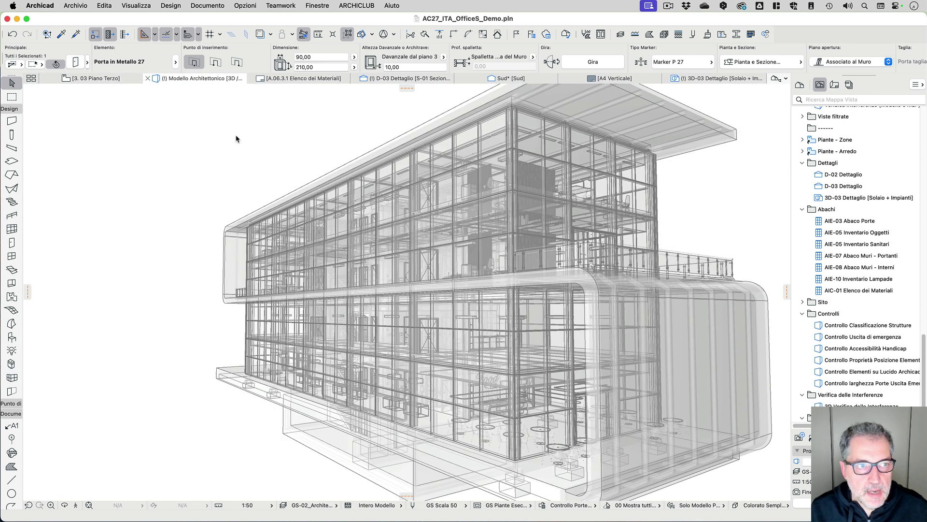
left_click(202, 181)
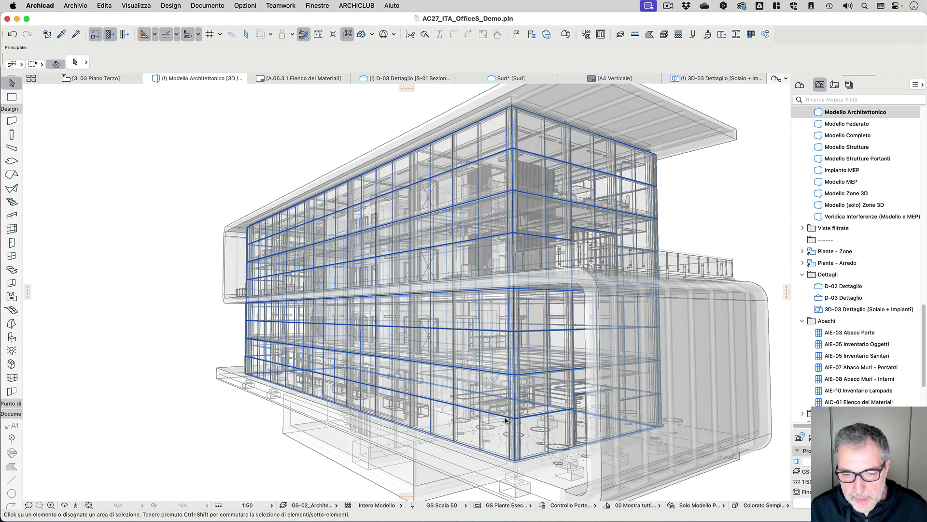
- Add a new rule named "Porte Uscita di Emergenza" to the combination, in the "Regole controllo modello BIM" group
left_click(544, 505)
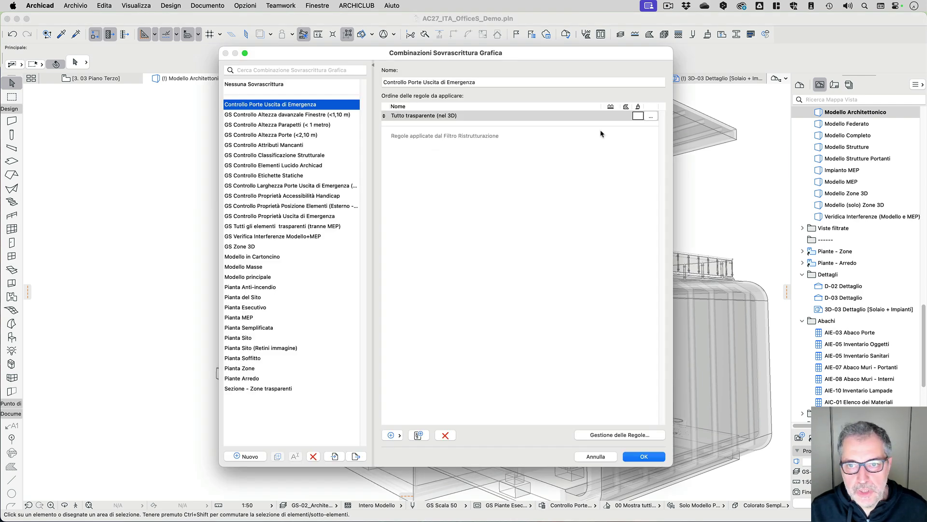
left_click(418, 435)
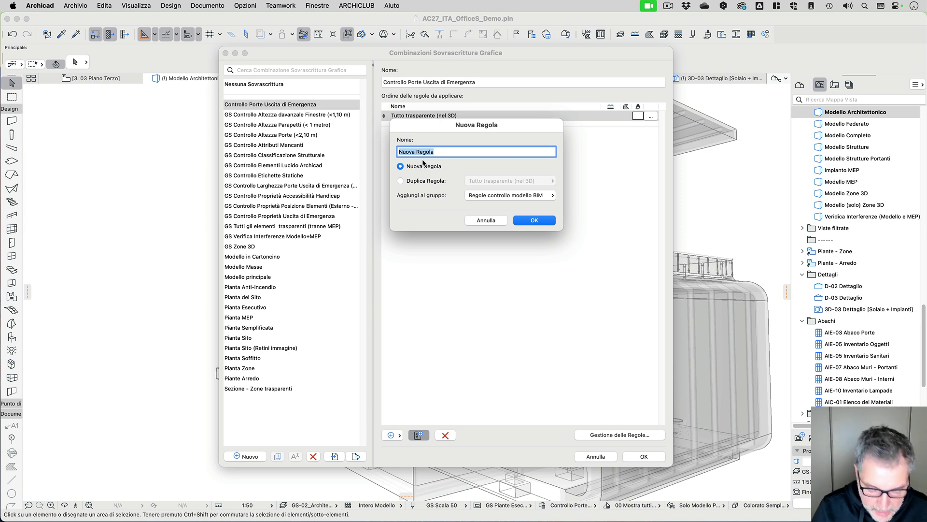
type("Porte")
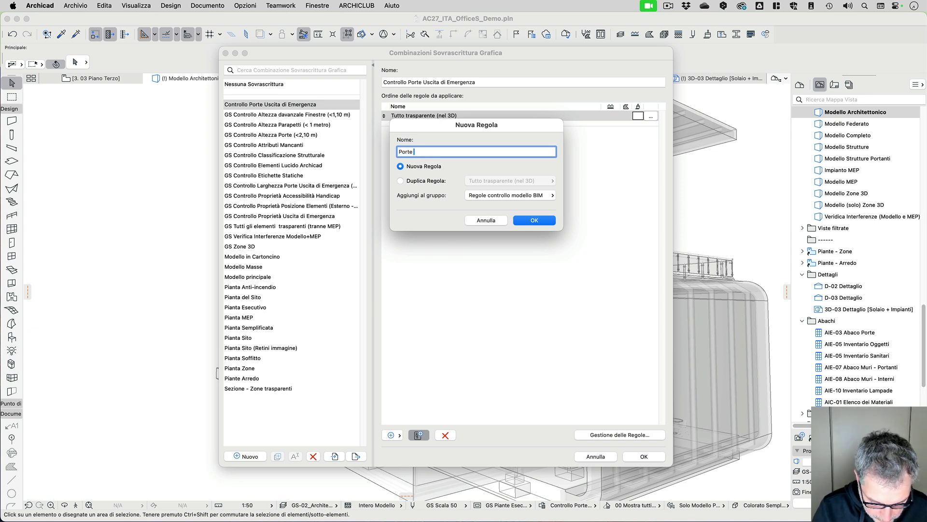
type(" Uscita di Emergenz")
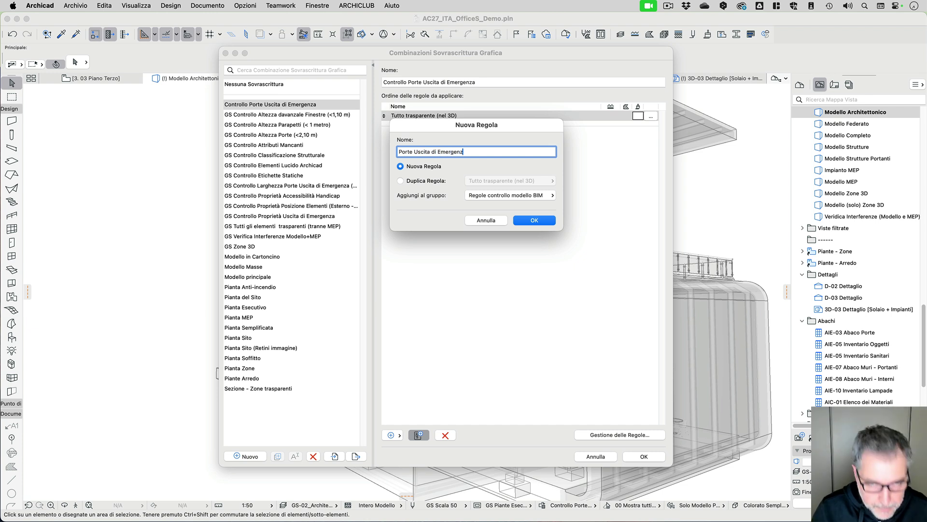
type("a")
left_click(530, 221)
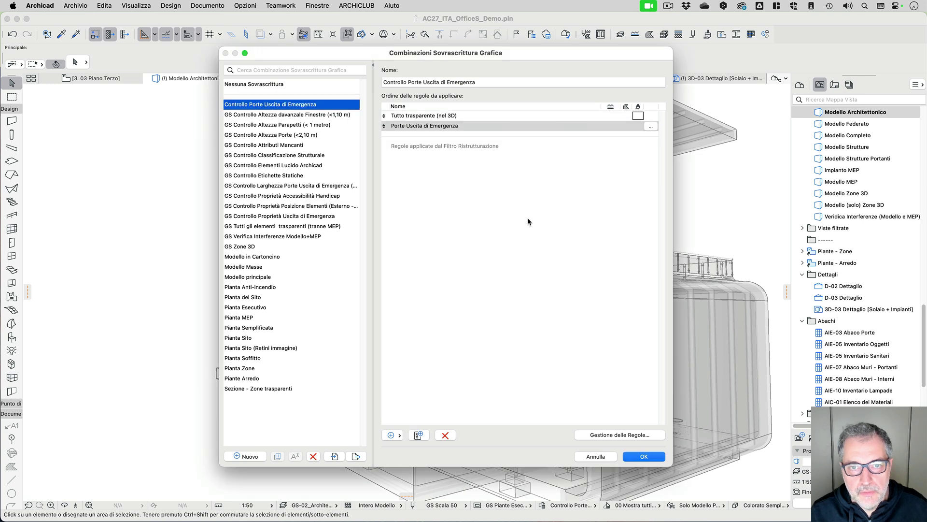
- Restrict the "Porte Uscita di Emergenza" rule to elements of type Porta
left_click(652, 127)
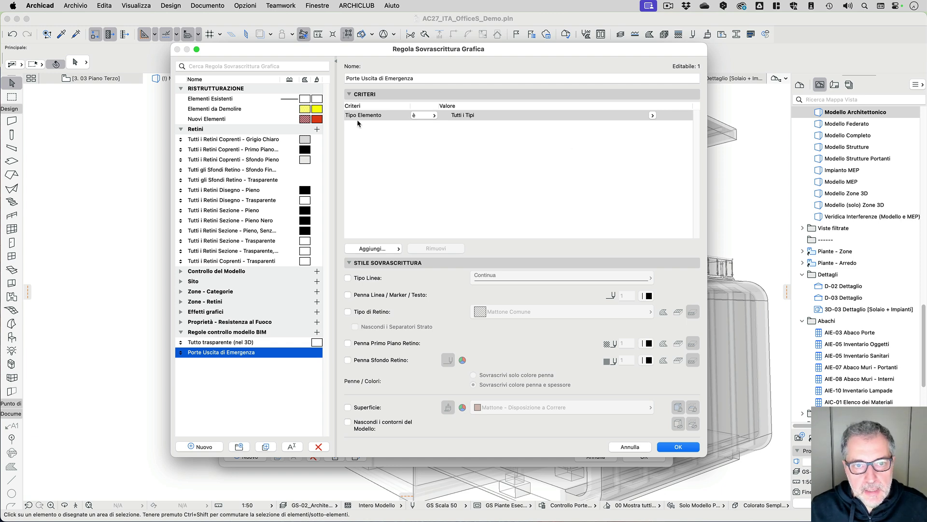
left_click(653, 116)
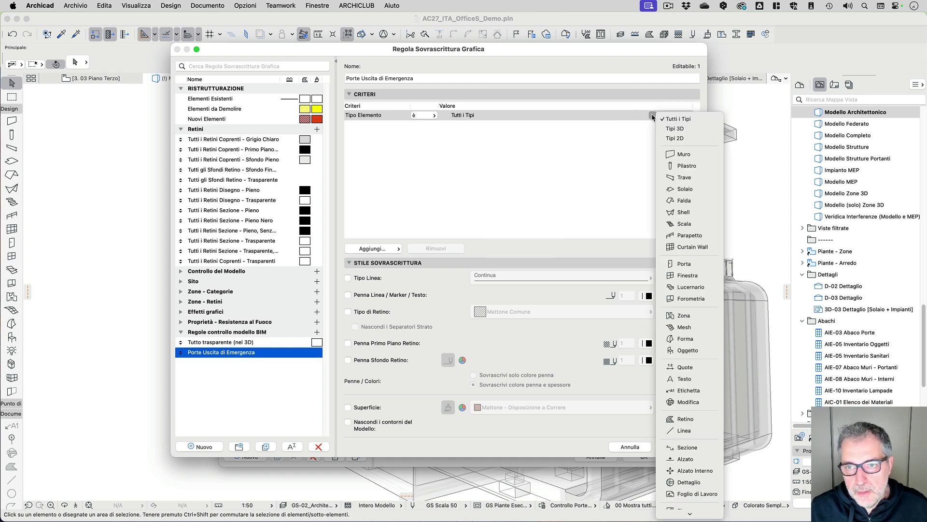
left_click(684, 263)
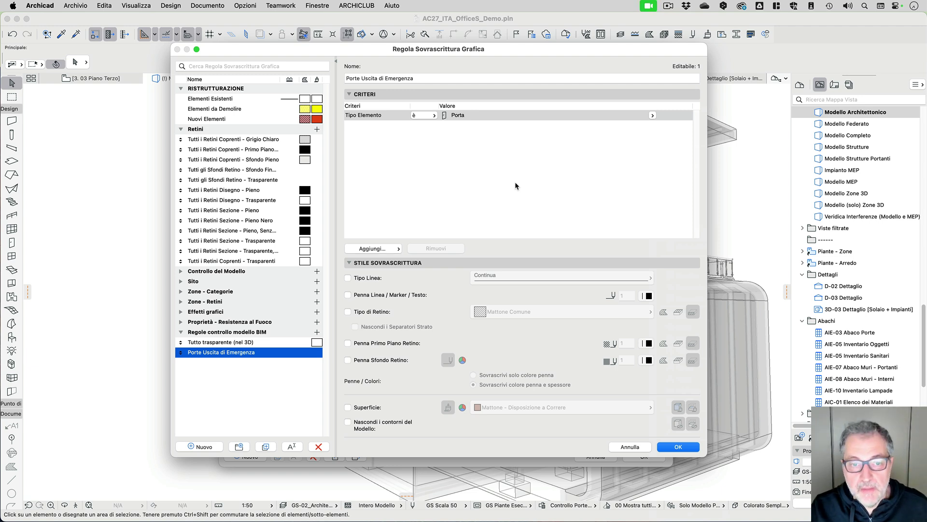
- Add the Uscita di Emergenza property from the APERTURE group as a second criterion of the door rule
left_click(371, 249)
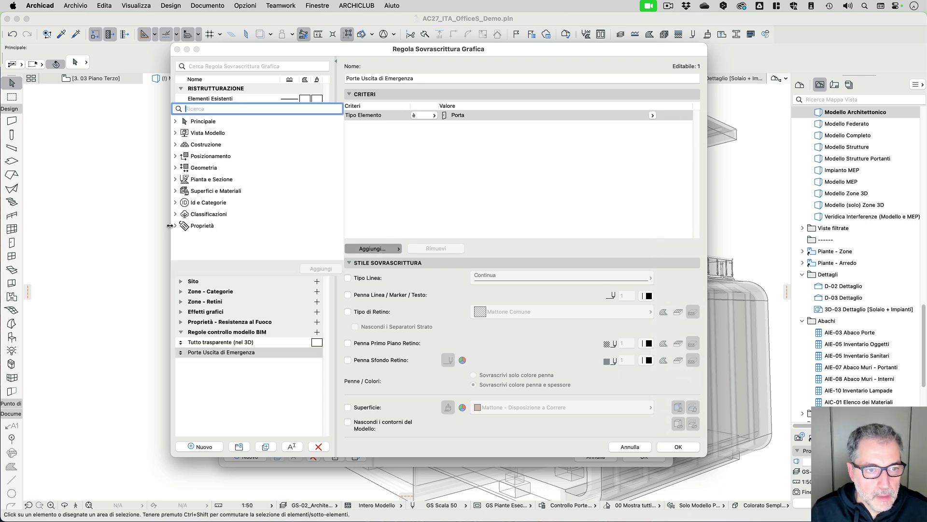
left_click(176, 226)
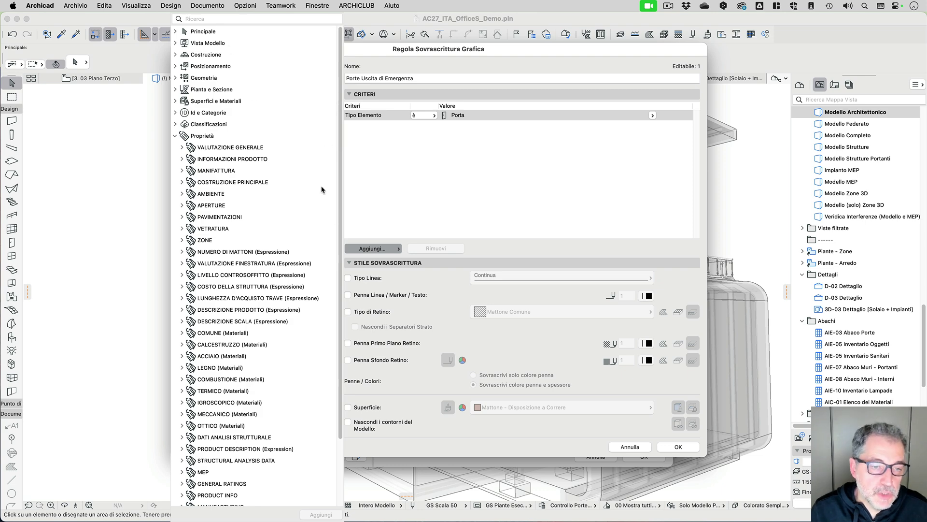
scroll(288, 219, "down", 3)
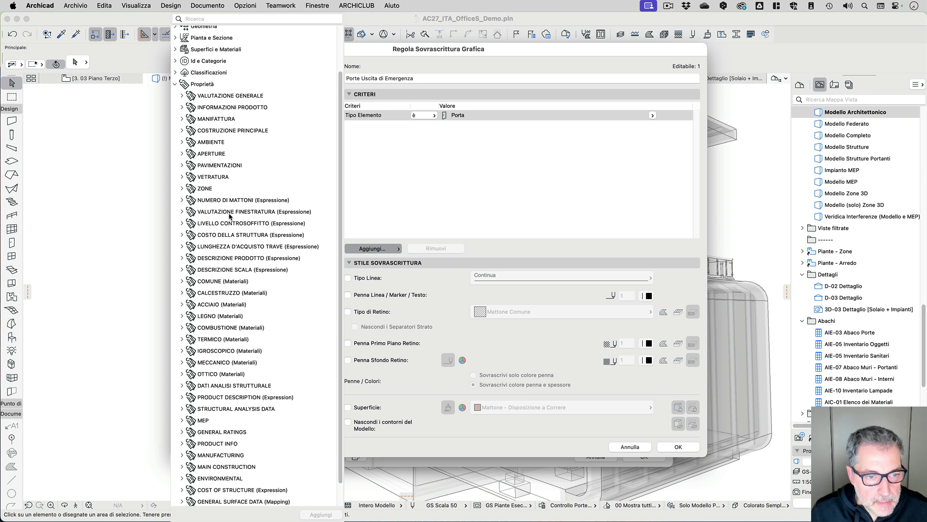
scroll(230, 226, "down", 2)
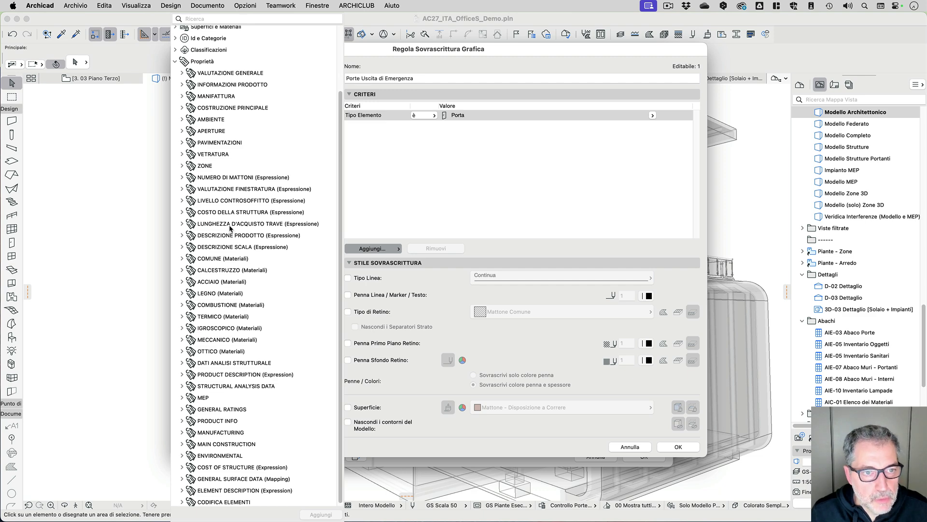
left_click(181, 132)
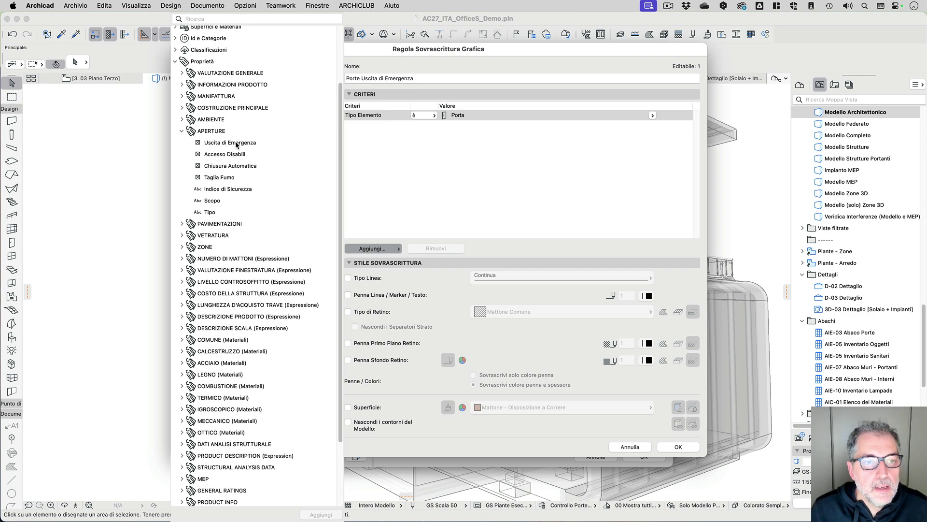
left_click(215, 147)
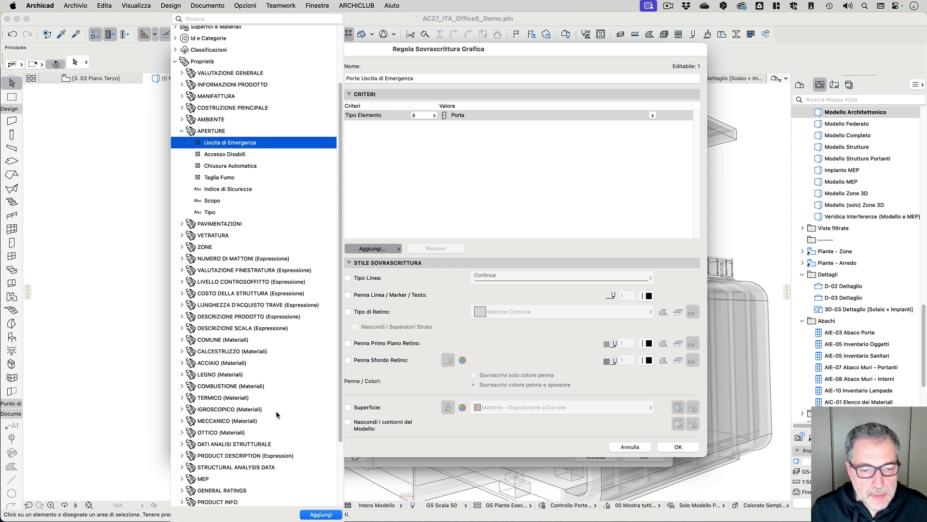
left_click(317, 513)
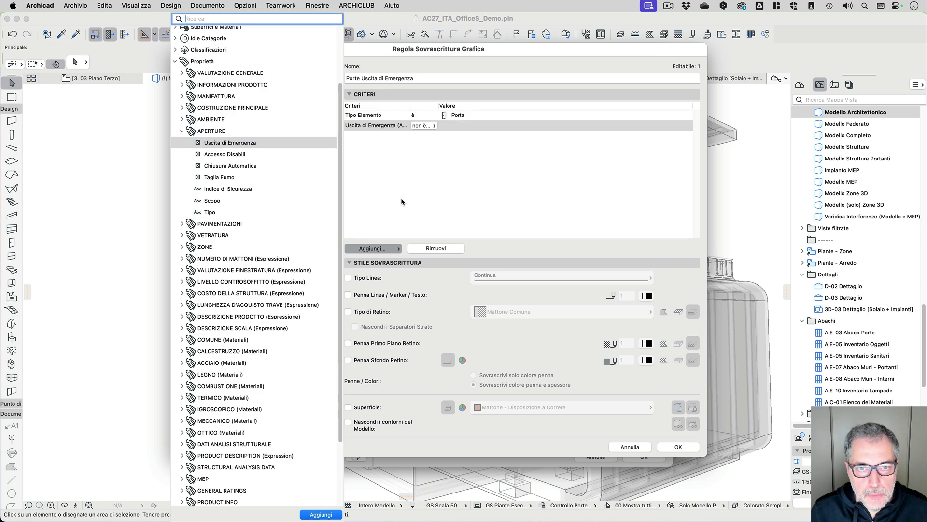
- Set the Uscita di Emergenza criterion to "è" Vero, widening the criteria column to show its full name
left_click_drag(411, 104, 440, 105)
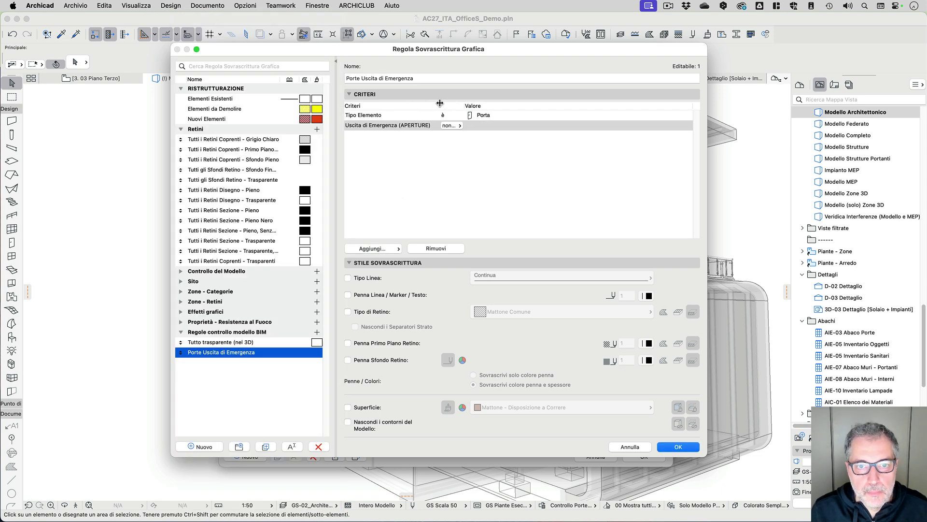
left_click(457, 128)
left_click(456, 126)
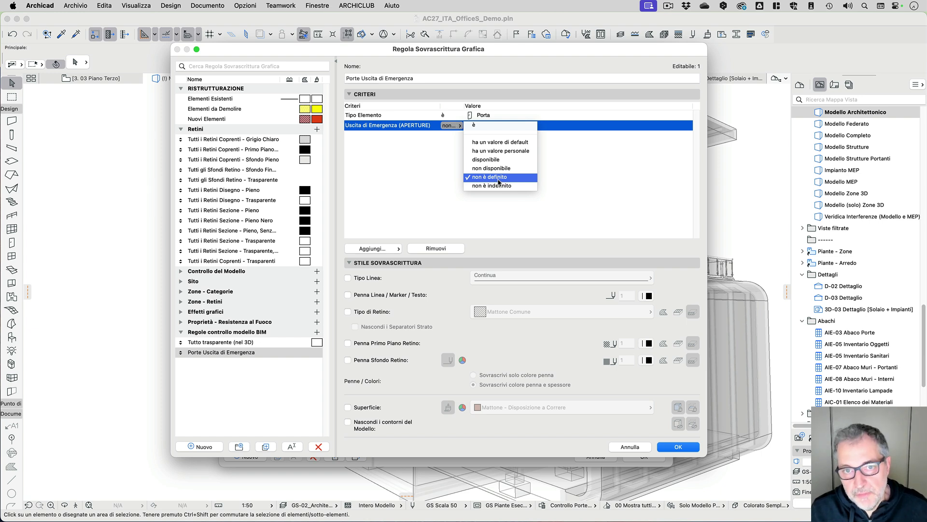
left_click(478, 125)
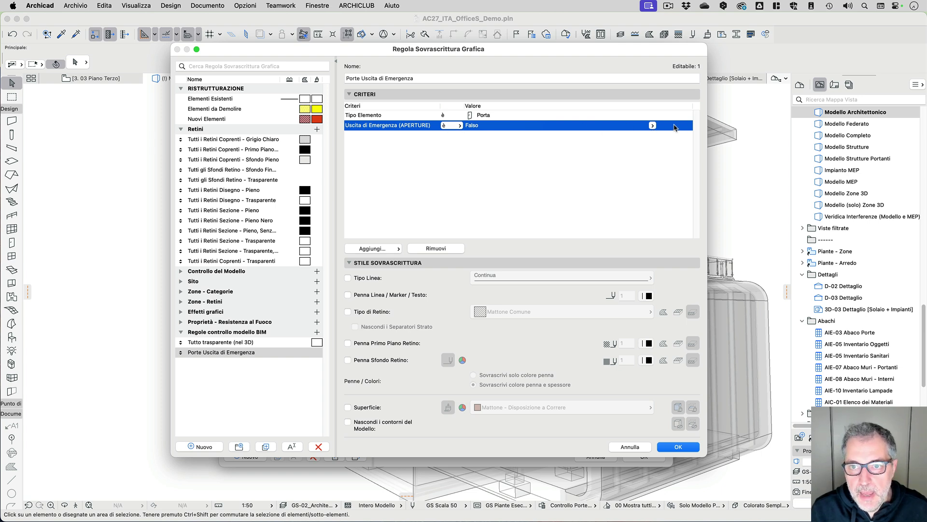
left_click(653, 125)
left_click(673, 130)
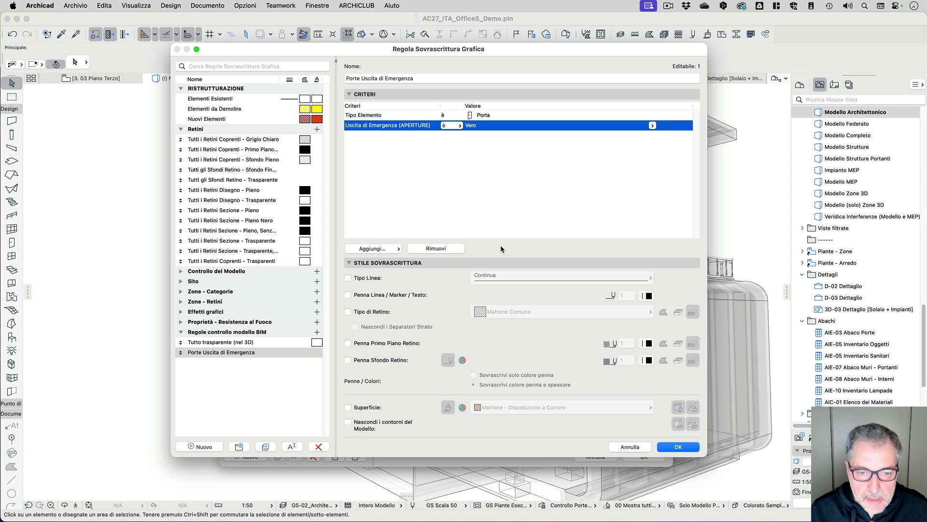
- Override the surface of the doors matched by the rule with the plain colour Blu
left_click(348, 407)
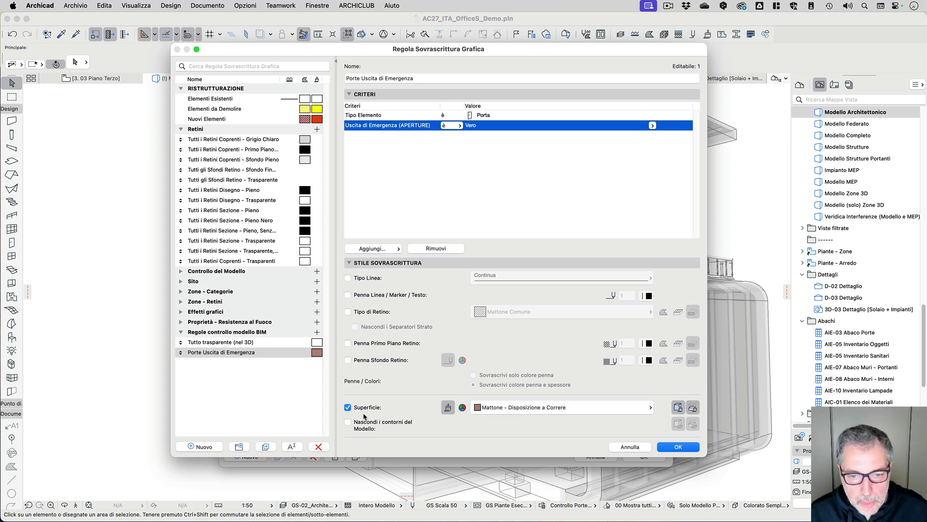
left_click(462, 408)
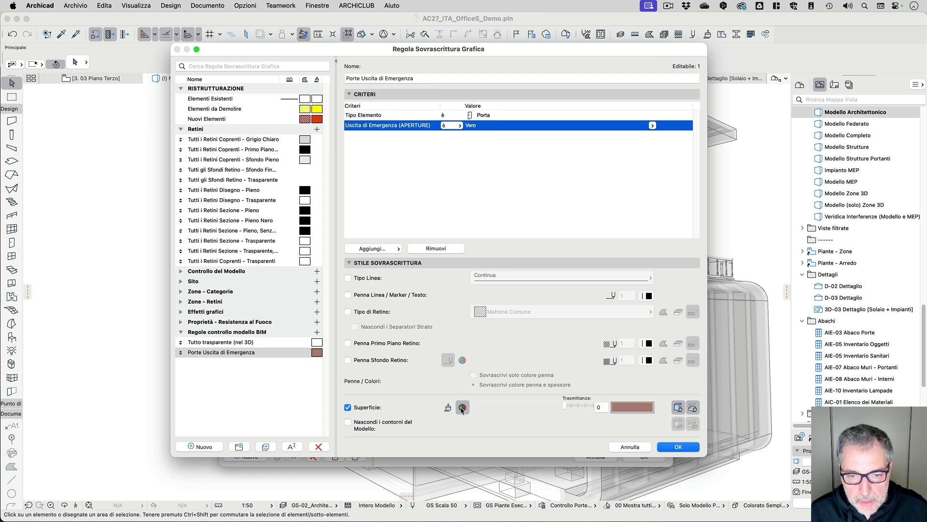
left_click(619, 410)
scroll(429, 242, "up", 5)
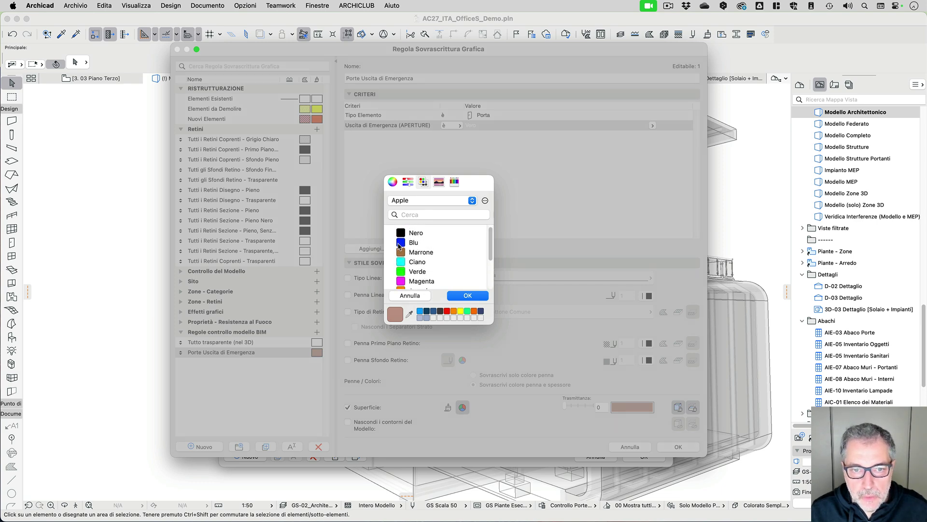
left_click(419, 243)
left_click(459, 297)
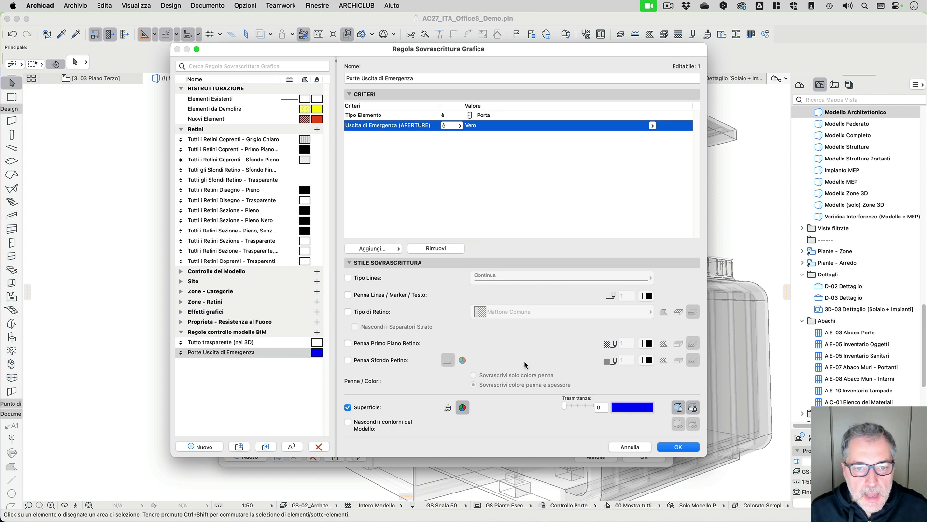
- Override the line, marker and text pen of the door rule with pen 5, and apply the combination to the 3D model
left_click(348, 295)
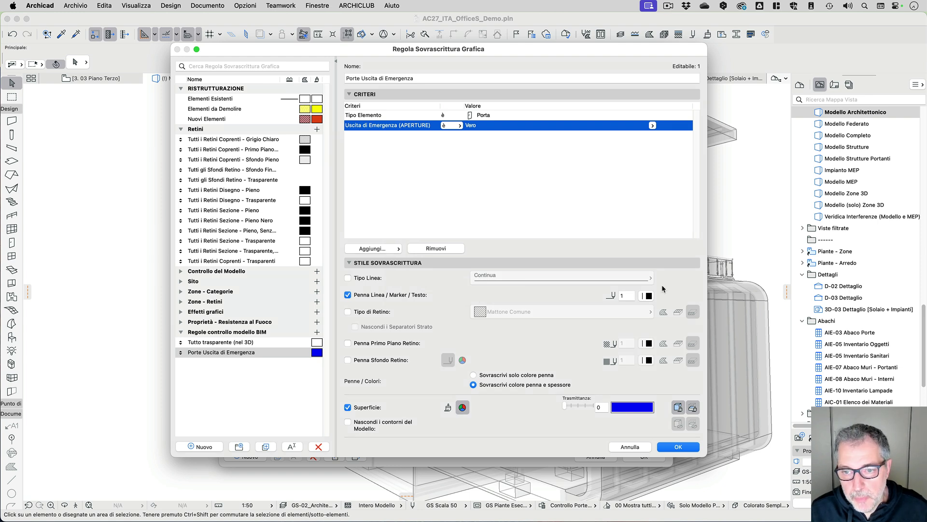
left_click(649, 296)
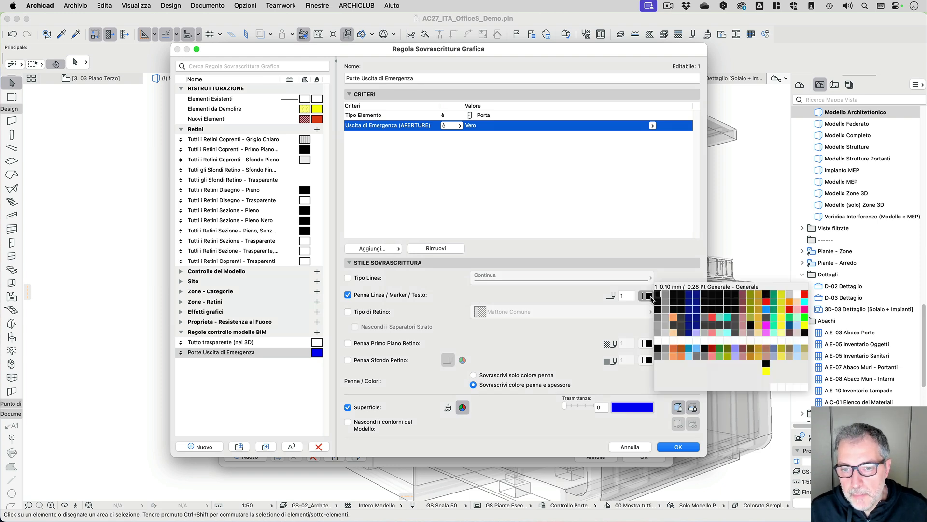
left_click(689, 298)
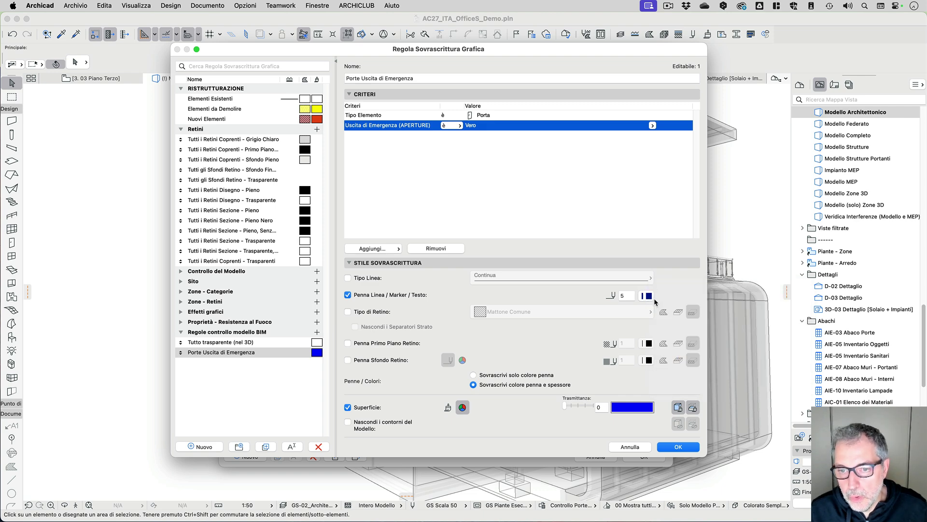
left_click(648, 296)
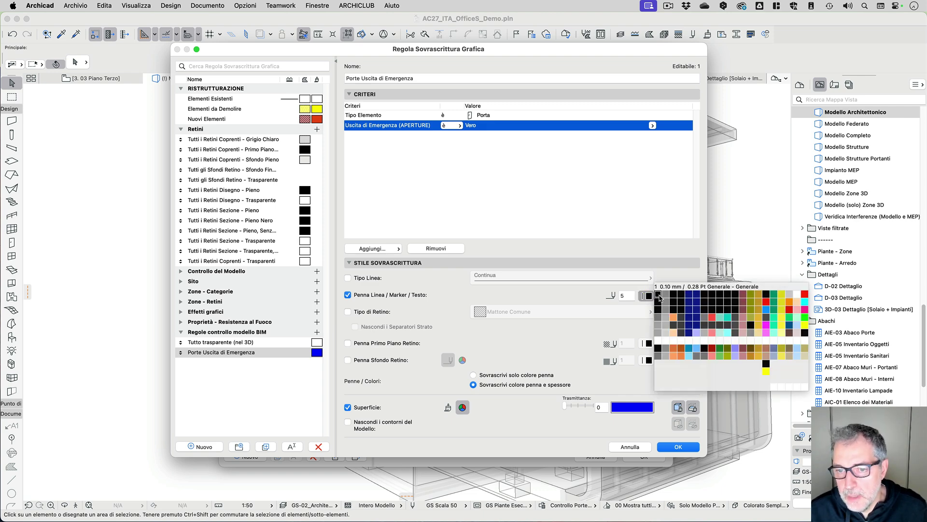
left_click(563, 291)
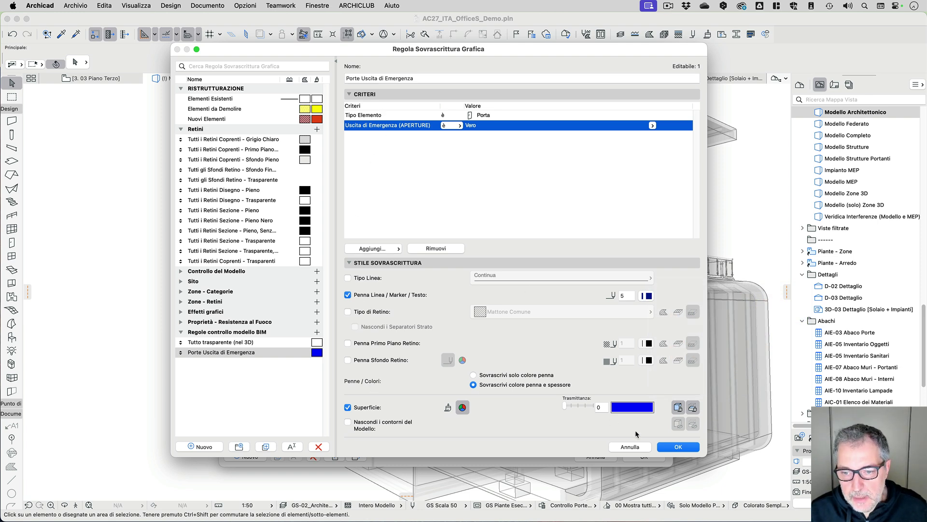
left_click(673, 447)
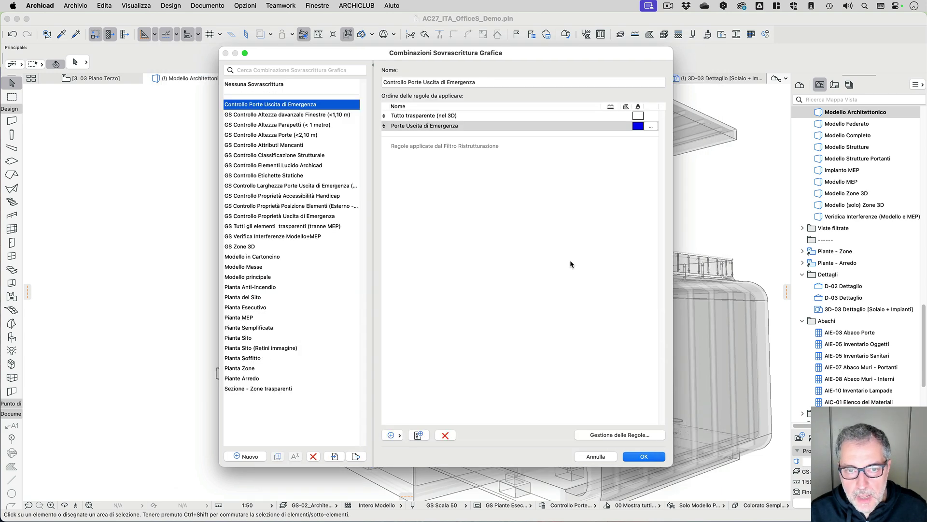
left_click(634, 457)
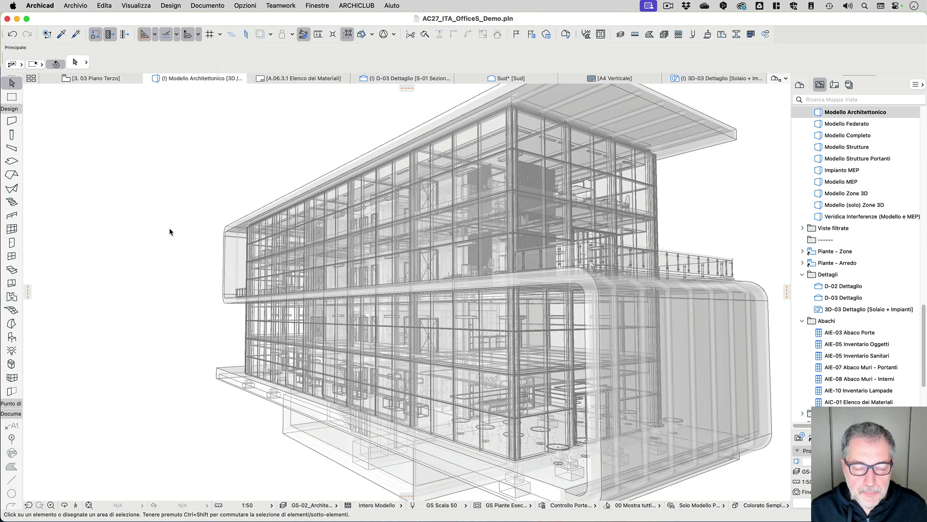
middle_click_drag(507, 300, 466, 281, "shift")
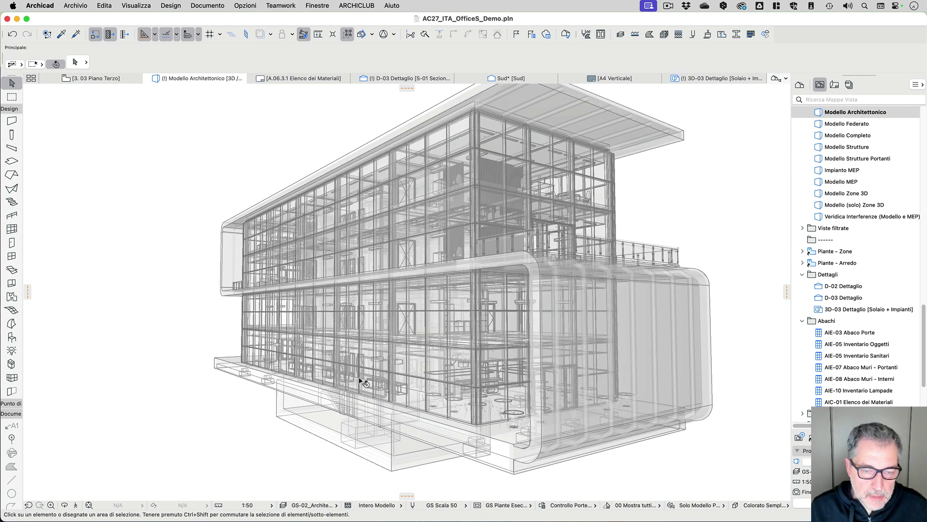
mouse_move(325, 409)
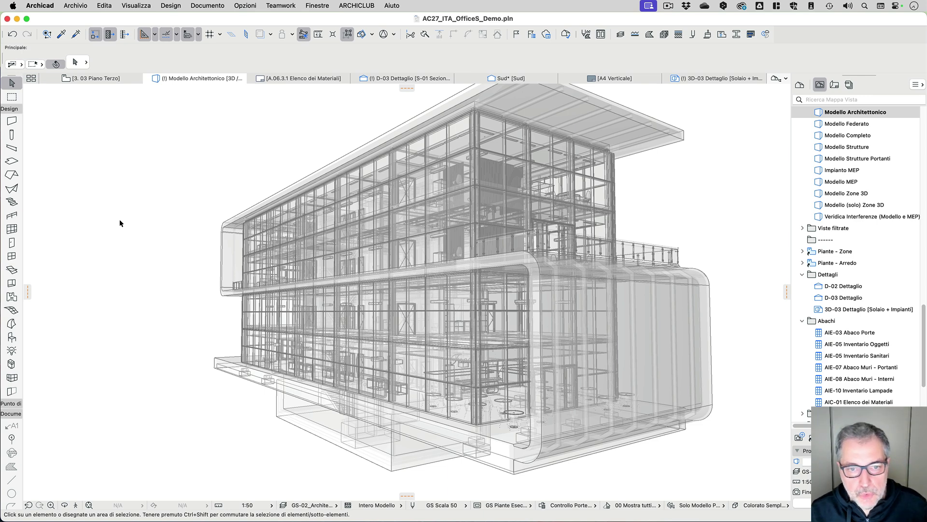
- Move the Tutto trasparente (nel 3D) rule below Porte Uscita di Emergenza in the current graphic override combination and apply the new order
left_click(542, 505)
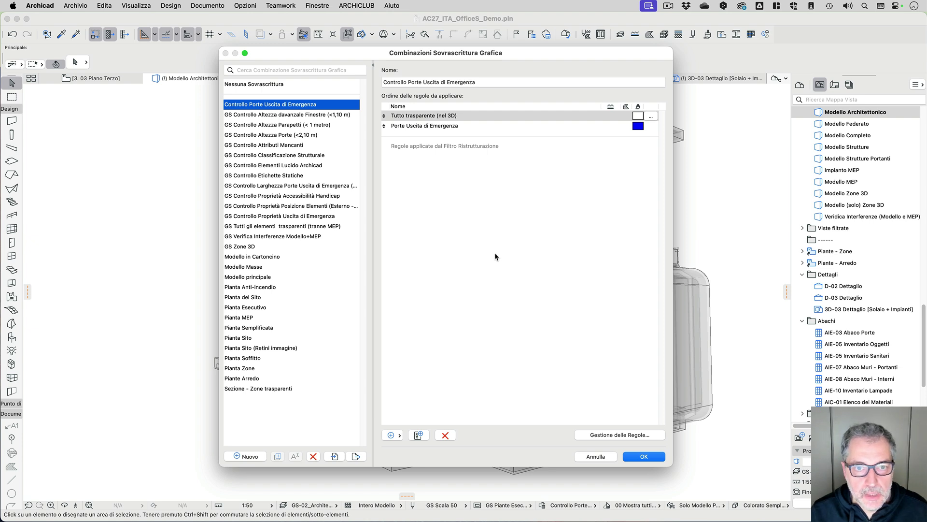
left_click(428, 126)
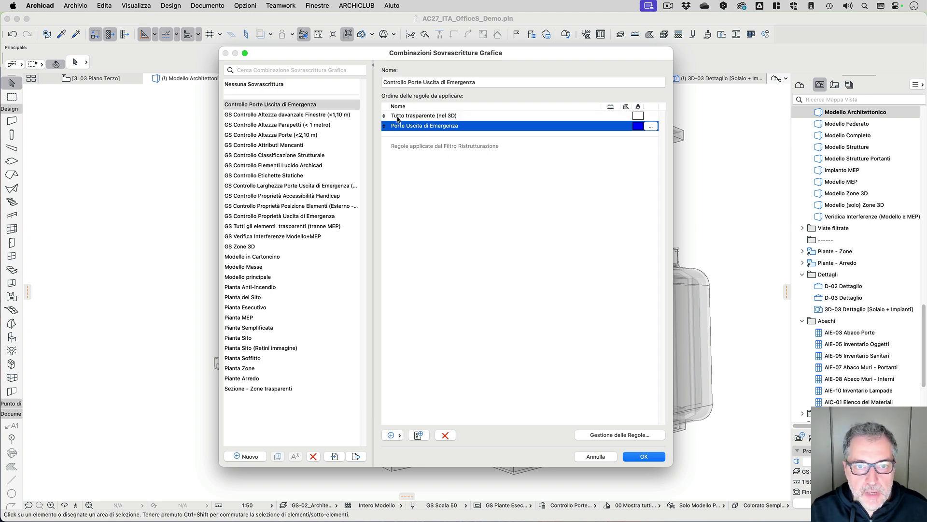
left_click(387, 116)
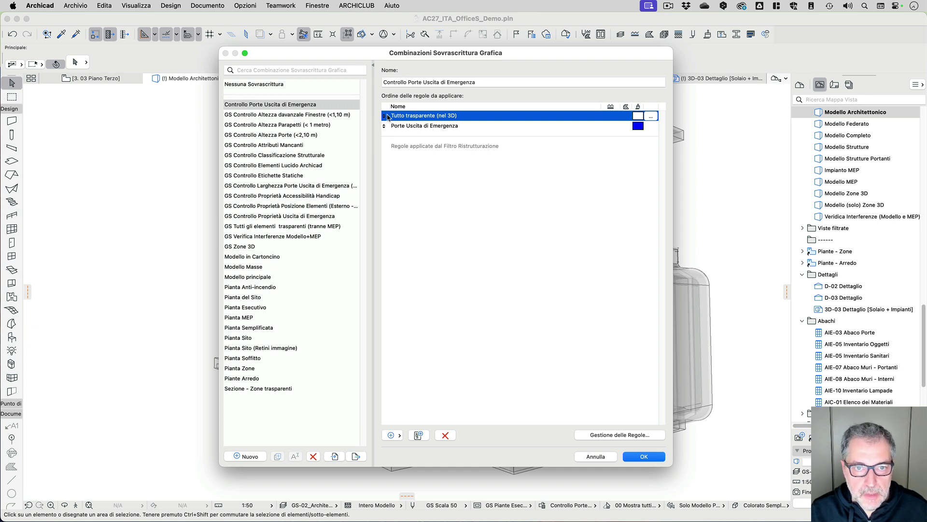
left_click_drag(384, 118, 389, 132)
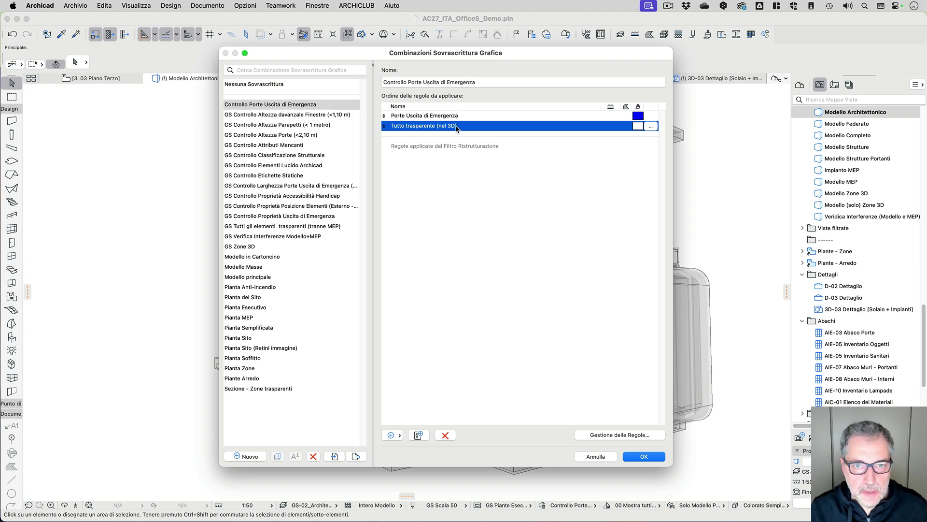
left_click(413, 118)
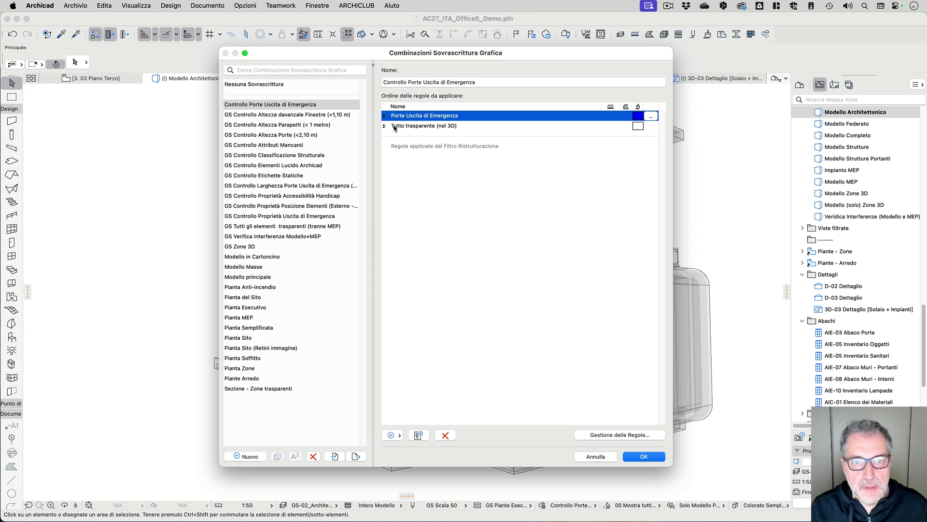
left_click(461, 127)
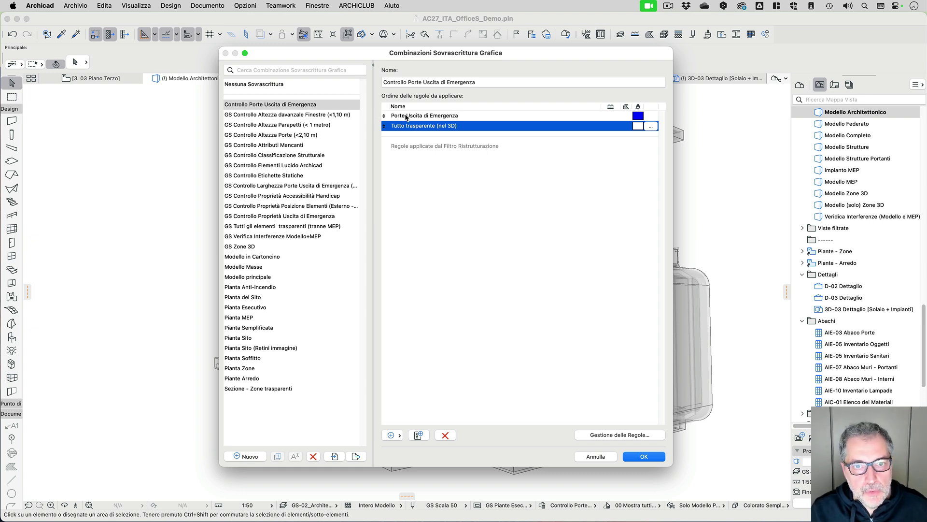
left_click(430, 118)
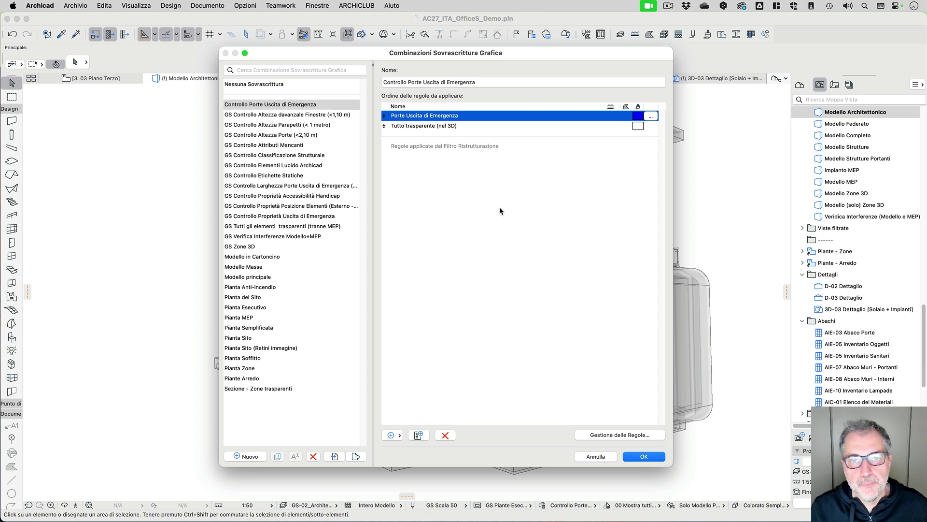
left_click(646, 457)
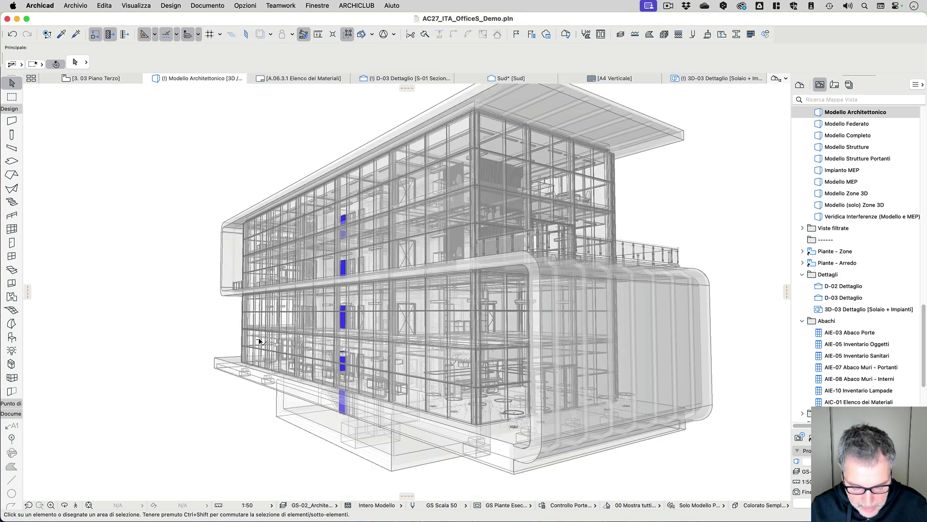
- Examine the overridden emergency exit doors across the floors of the transparent 3D building from several viewpoints
middle_click_drag(235, 324, 317, 199, "shift")
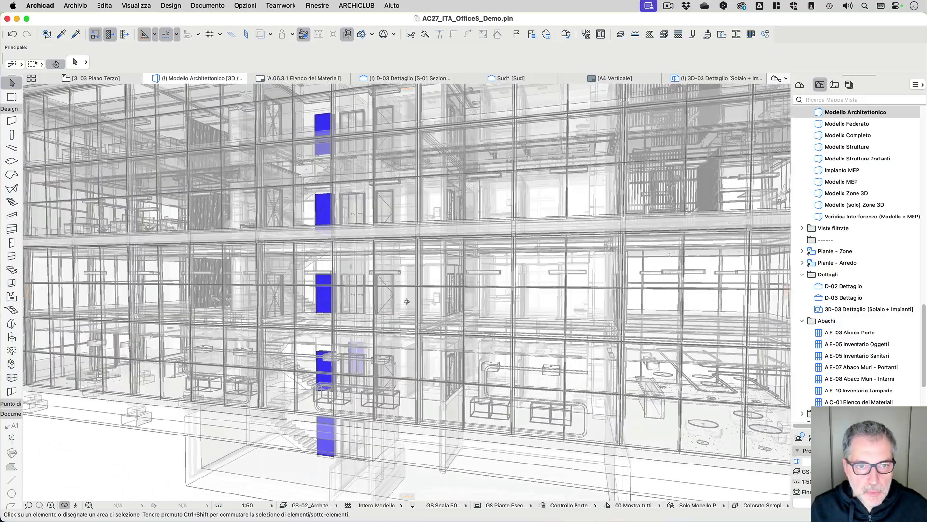
middle_click_drag(343, 377, 296, 407, "shift")
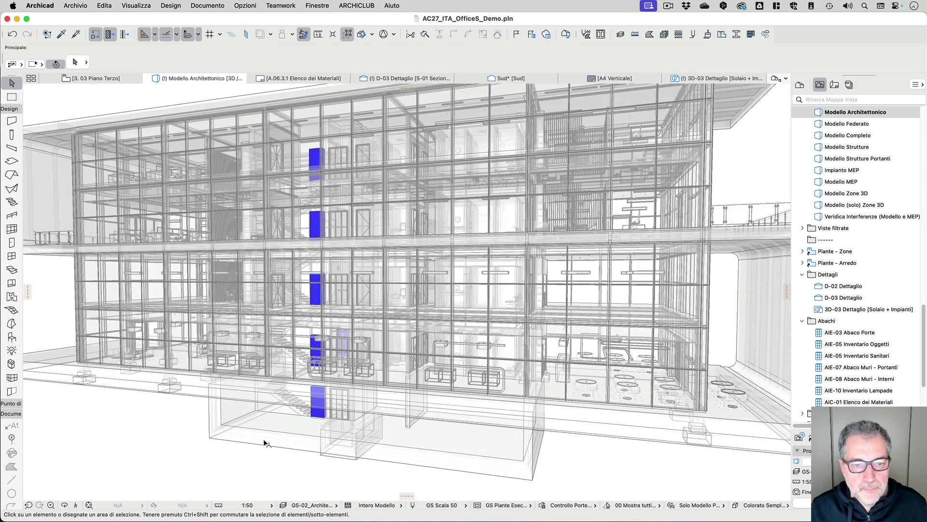
middle_click_drag(561, 458, 489, 434, "shift")
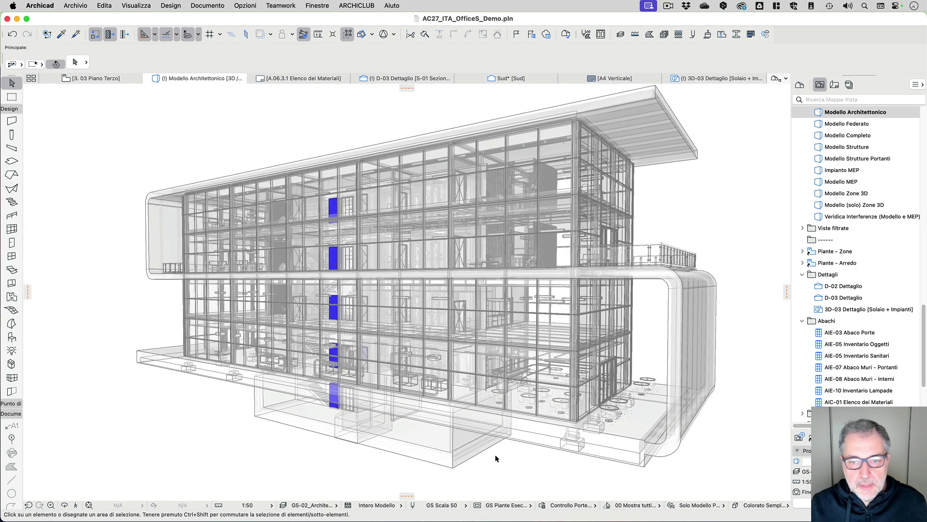